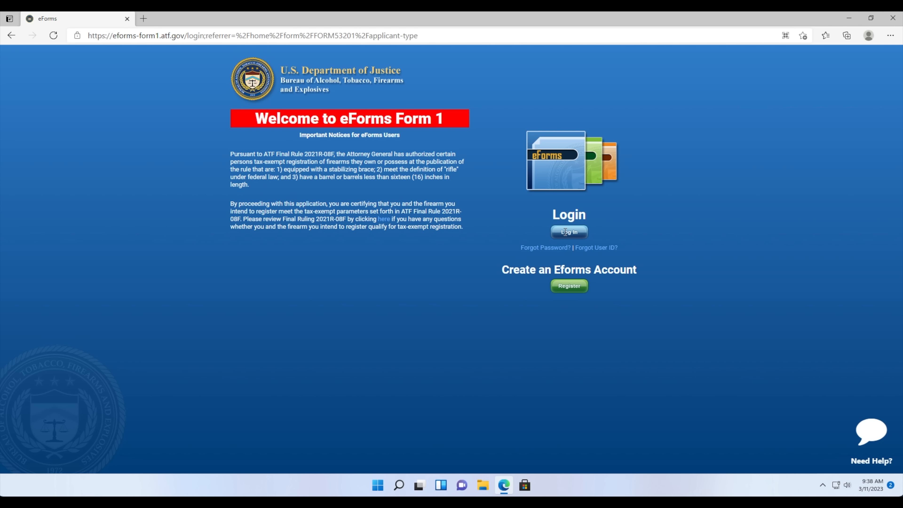
# - Sign in to eForms with the account username and password after accepting the government warning
pyautogui.click(565, 233)
pyautogui.click(399, 413)
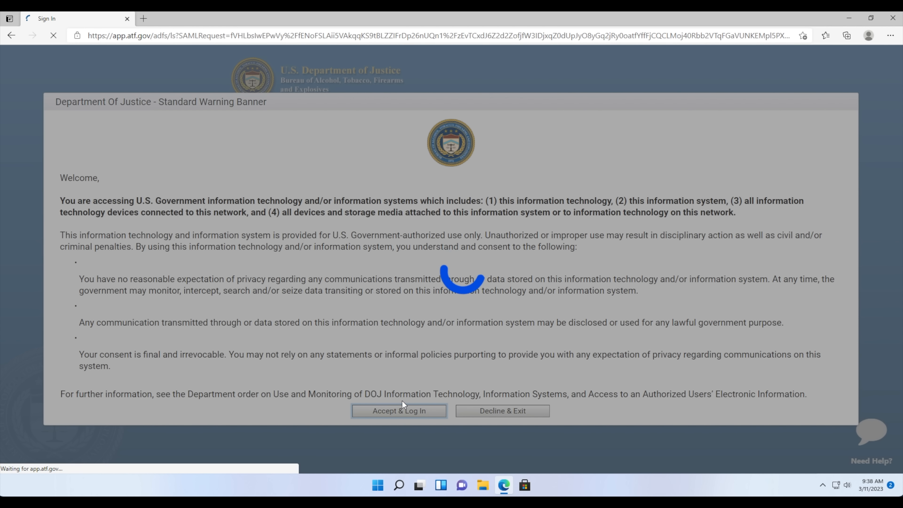
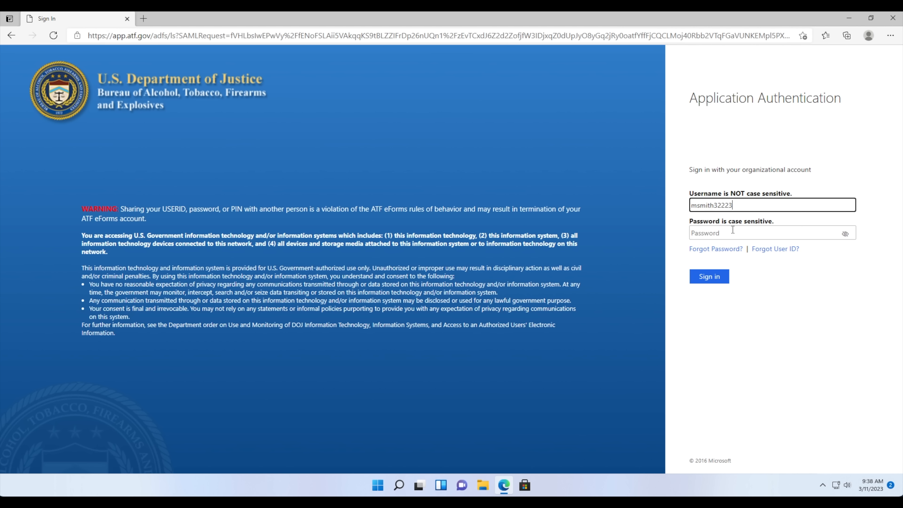
pyautogui.click(733, 229)
pyautogui.hotkey('ctrl', 'v')
pyautogui.click(705, 276)
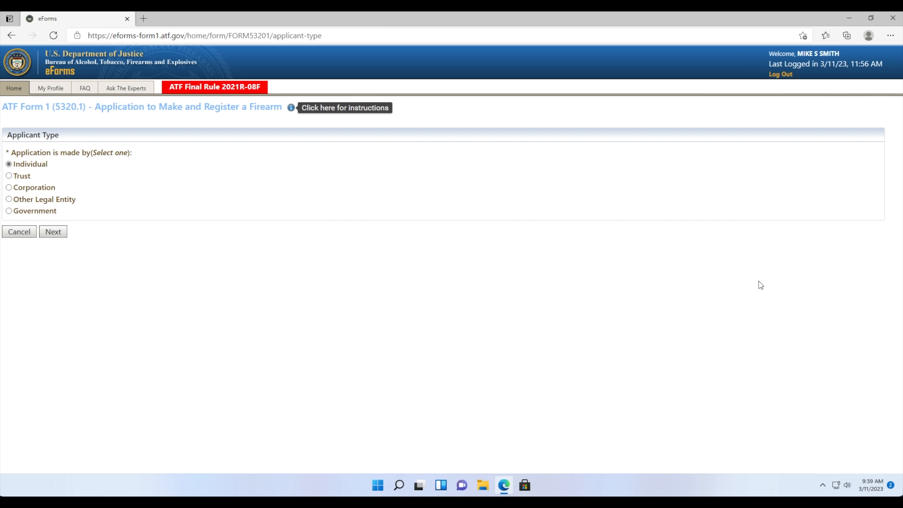
# - Continue with Individual as applicant and review the Intended Use of Form instructions
pyautogui.click(52, 231)
pyautogui.scroll(-1, 50, 231)
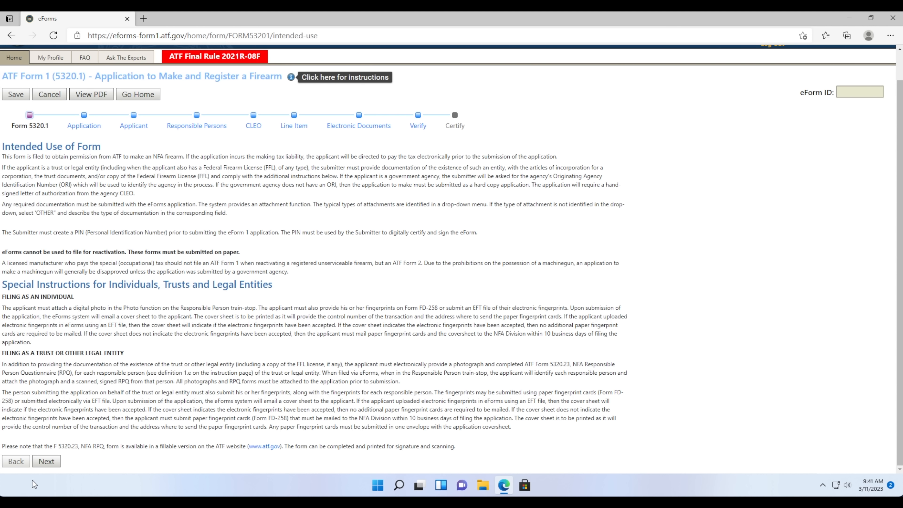
# - Move past Intended Use and the tax-exempt Application step to the Applicant page
pyautogui.click(43, 460)
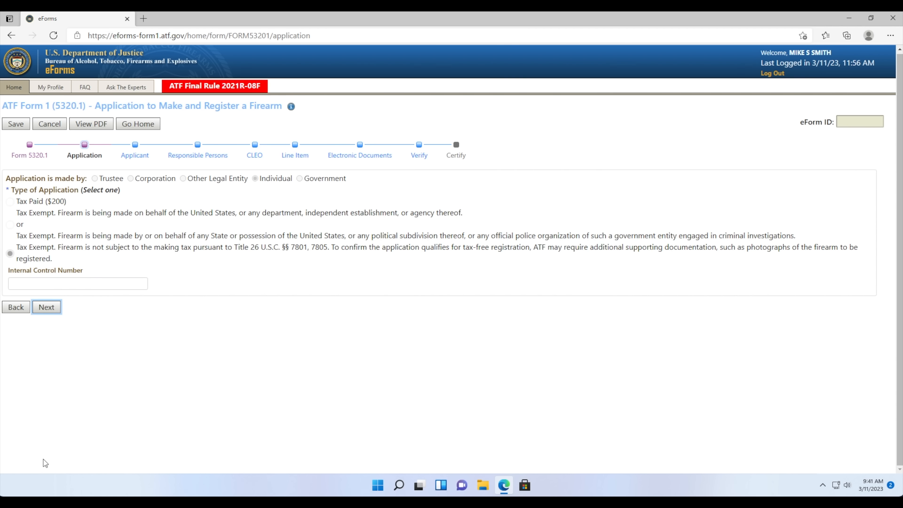
pyautogui.click(48, 308)
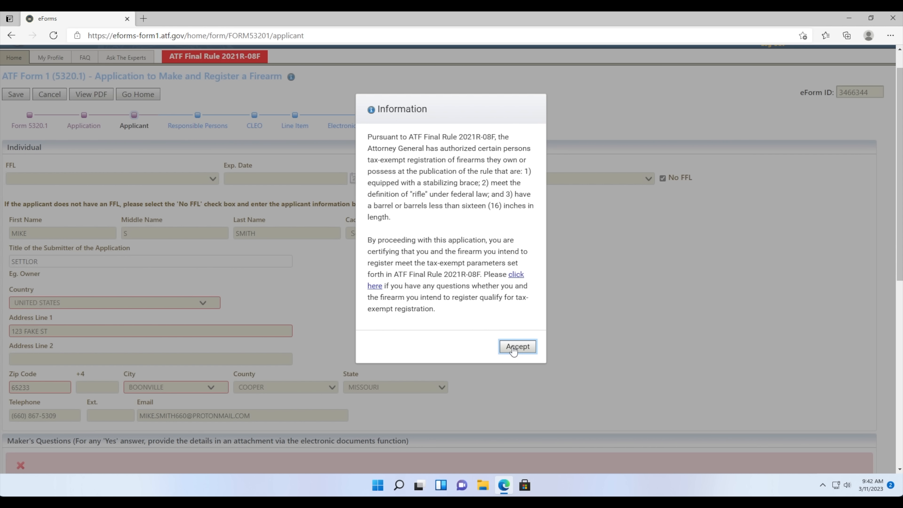
# - Accept the Final Rule 2021R-08F notice and leave the FFL option set to No FFL
pyautogui.click(514, 348)
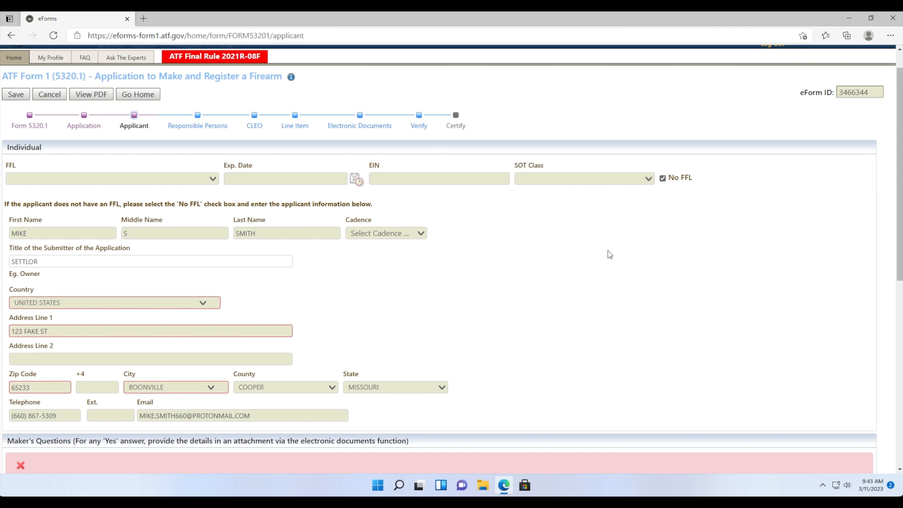
pyautogui.click(662, 179)
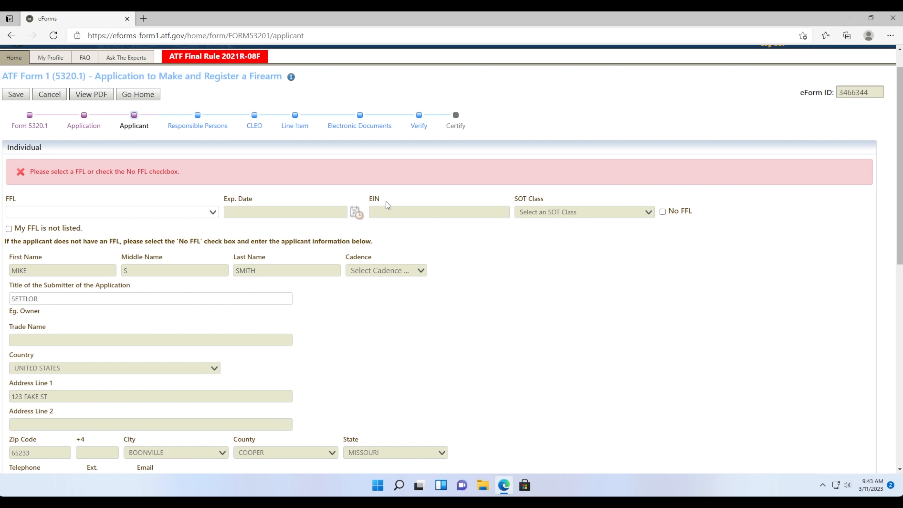
pyautogui.click(205, 212)
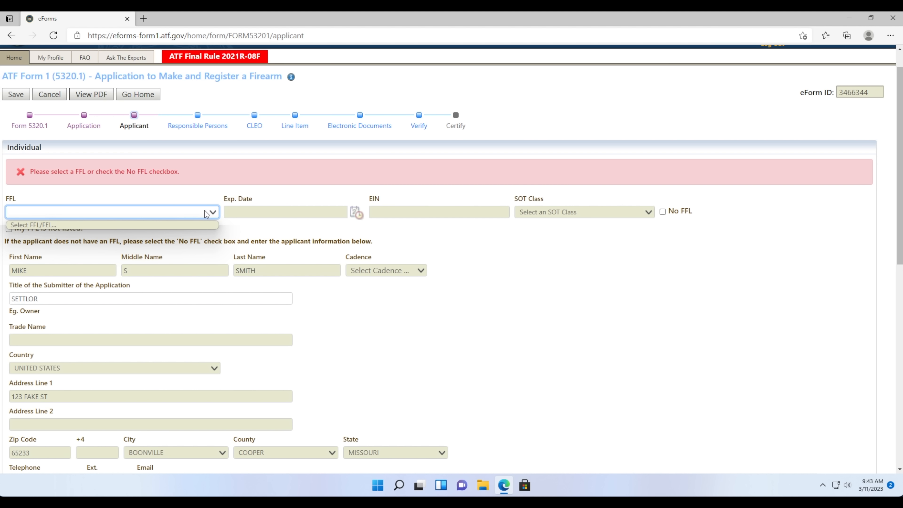
pyautogui.click(58, 234)
pyautogui.click(9, 229)
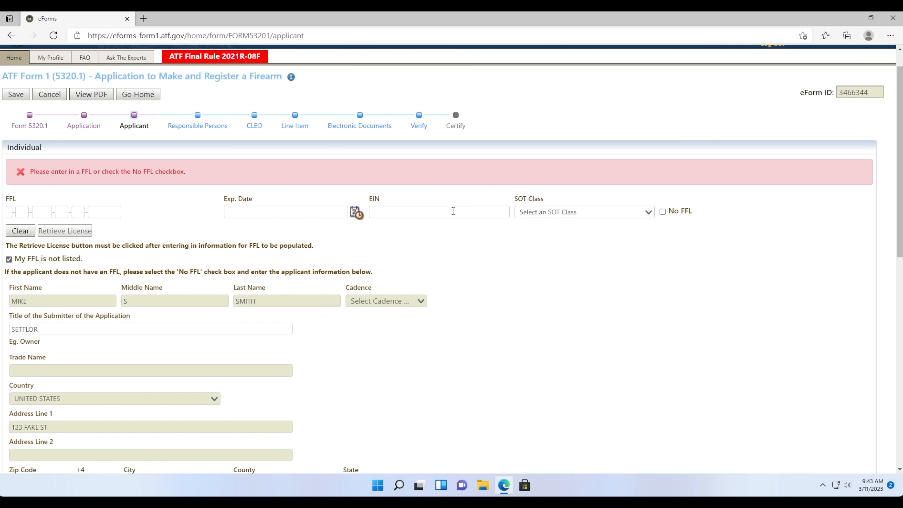
pyautogui.click(663, 213)
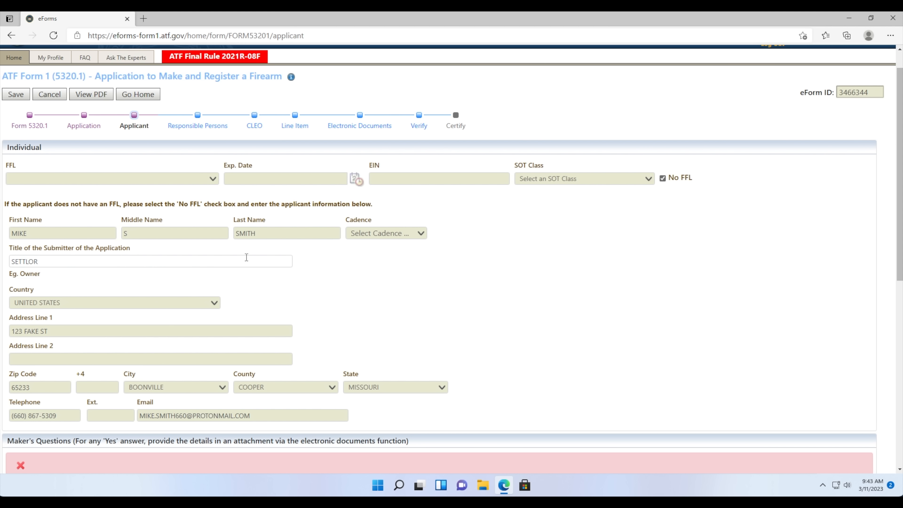
# - Change the submitter's title from SETTLOR to OWNER
pyautogui.doubleClick(192, 259)
pyautogui.scroll(-2, 192, 259)
pyautogui.write('OW')
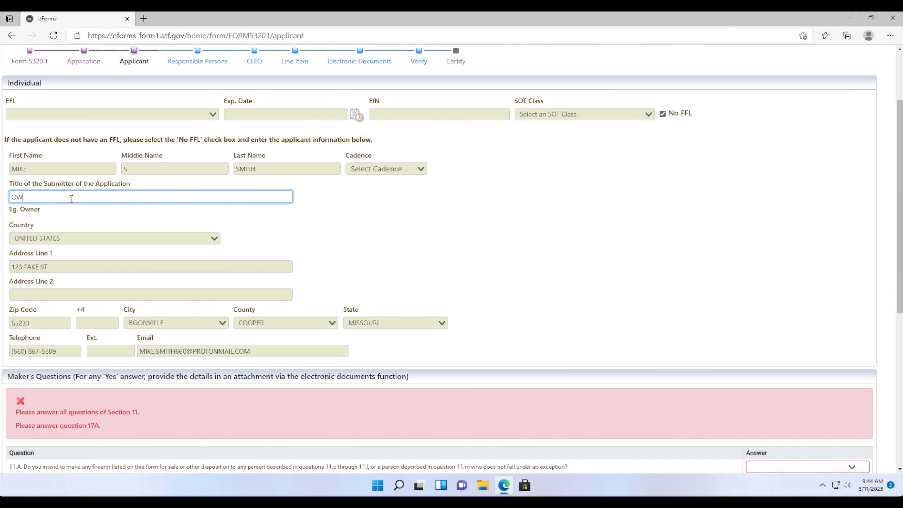
pyautogui.write('NER')
pyautogui.click(66, 210)
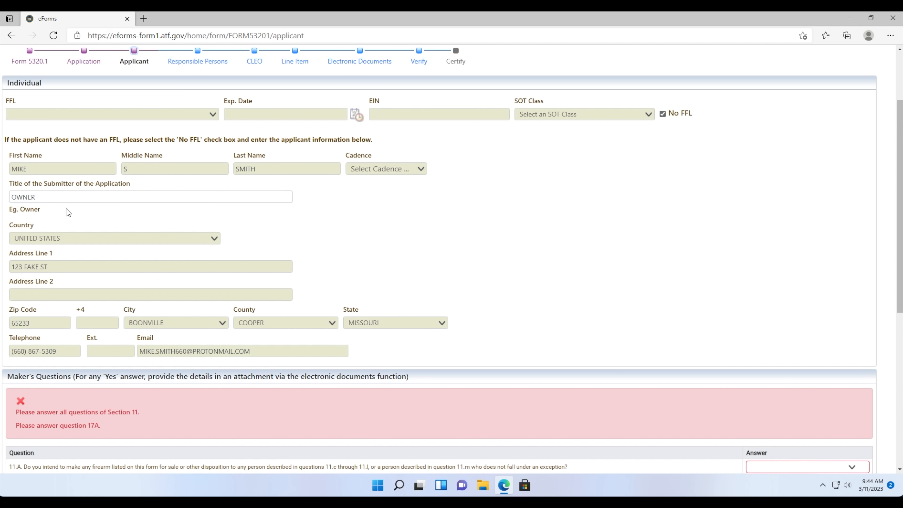
pyautogui.scroll(-10, 67, 208)
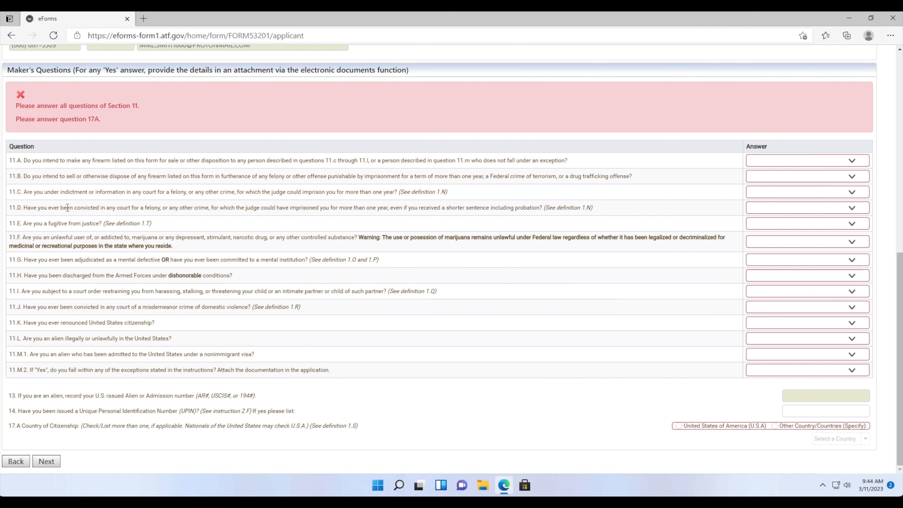
# - Answer No to maker questions 11.A through 11.F
pyautogui.click(750, 164)
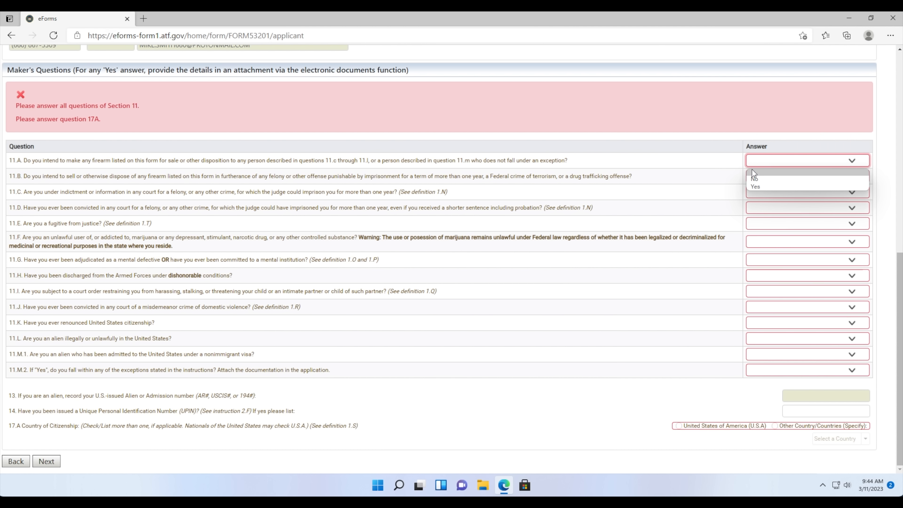
pyautogui.click(753, 178)
pyautogui.click(759, 176)
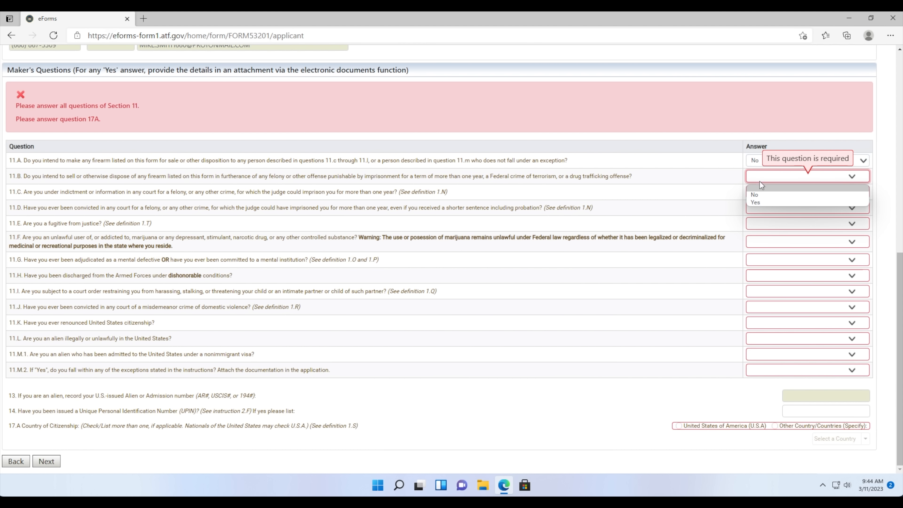
pyautogui.click(756, 194)
pyautogui.click(761, 192)
pyautogui.click(767, 211)
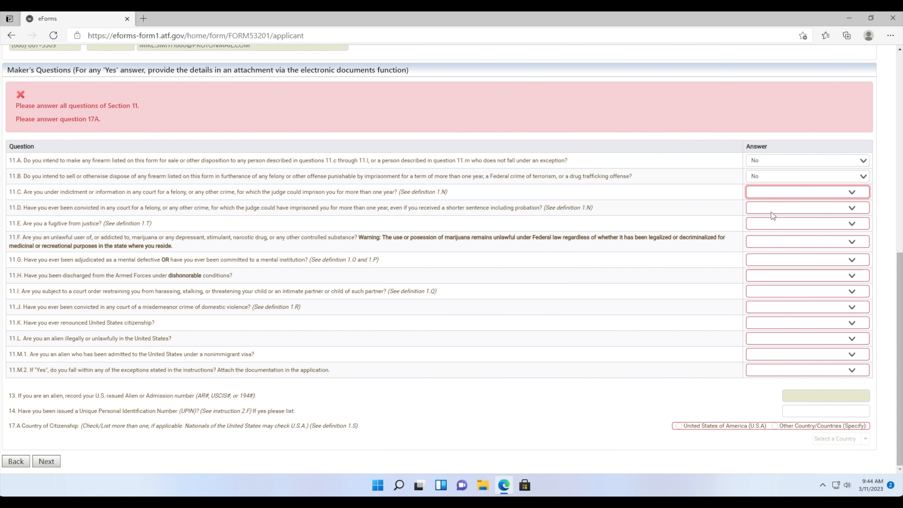
pyautogui.click(771, 209)
pyautogui.click(772, 224)
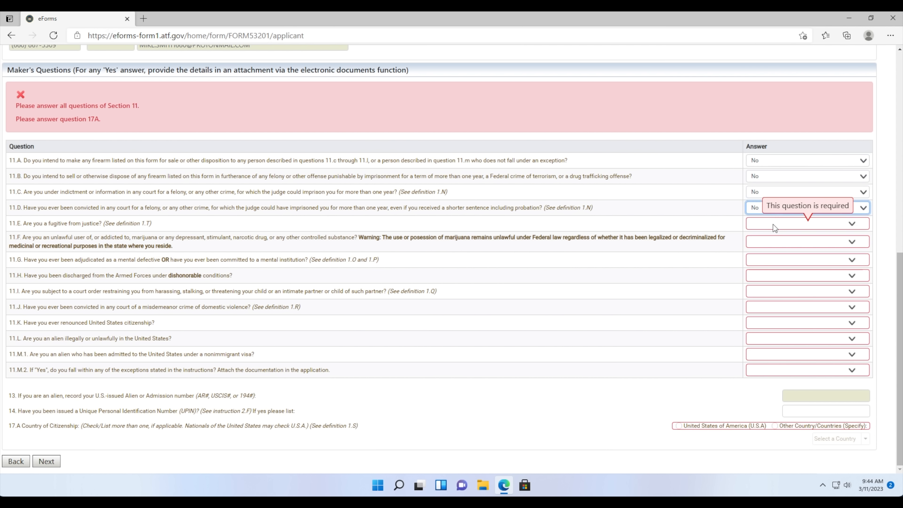
pyautogui.click(770, 223)
pyautogui.click(768, 240)
pyautogui.click(767, 240)
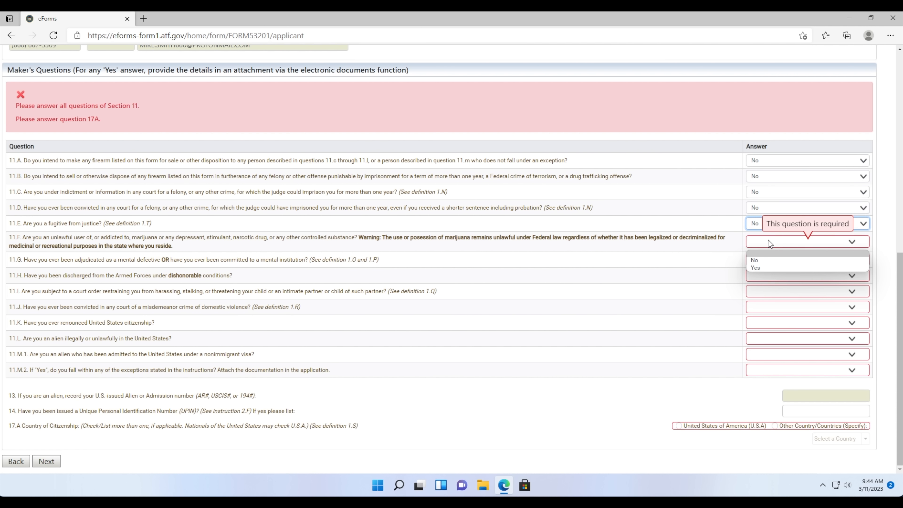
pyautogui.click(767, 257)
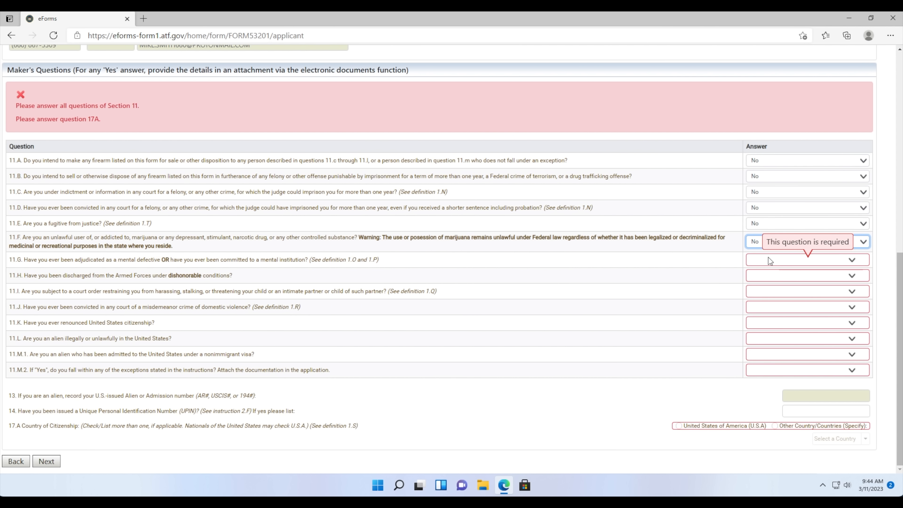
# - Answer No to maker questions 11.G through 11.L
pyautogui.click(768, 257)
pyautogui.click(767, 275)
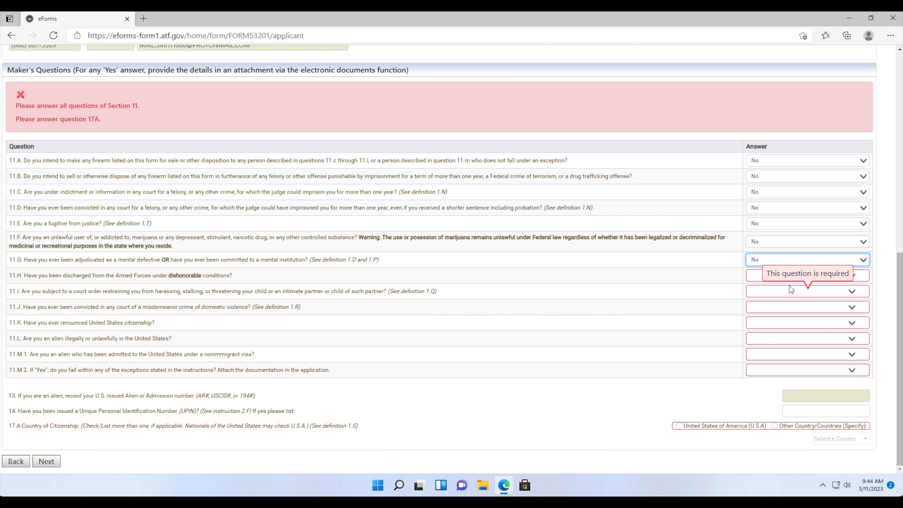
pyautogui.click(774, 276)
pyautogui.click(772, 293)
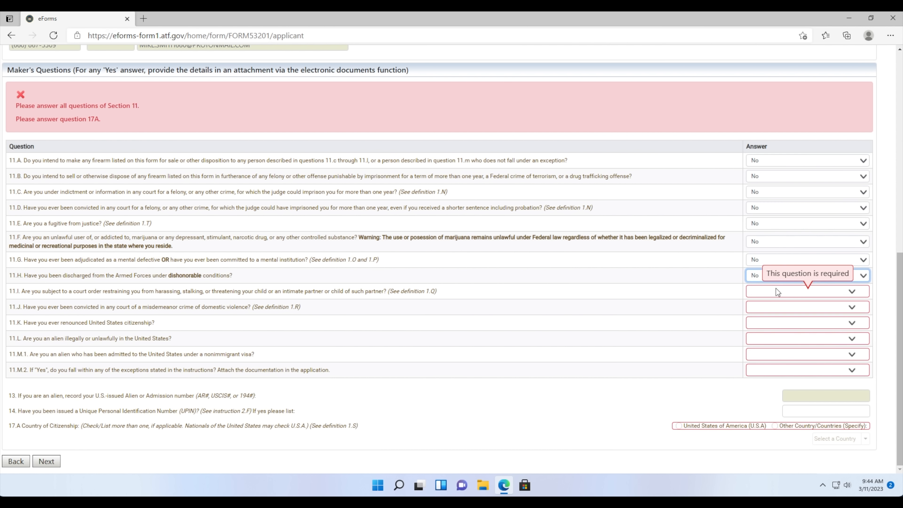
pyautogui.click(776, 290)
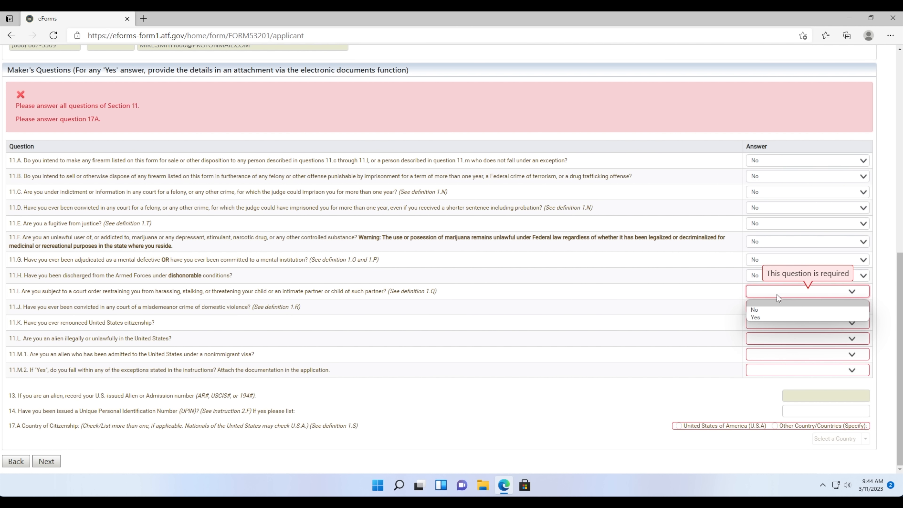
pyautogui.click(777, 309)
pyautogui.click(776, 306)
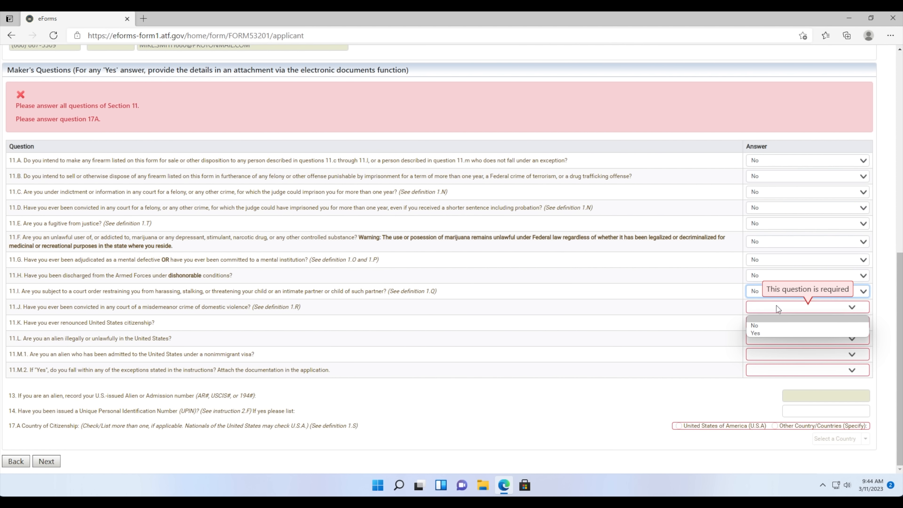
pyautogui.click(774, 317)
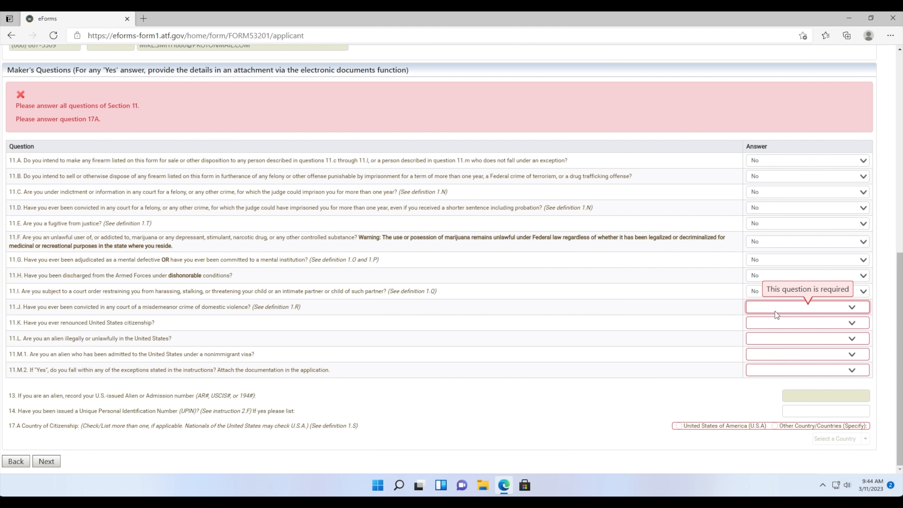
pyautogui.click(763, 310)
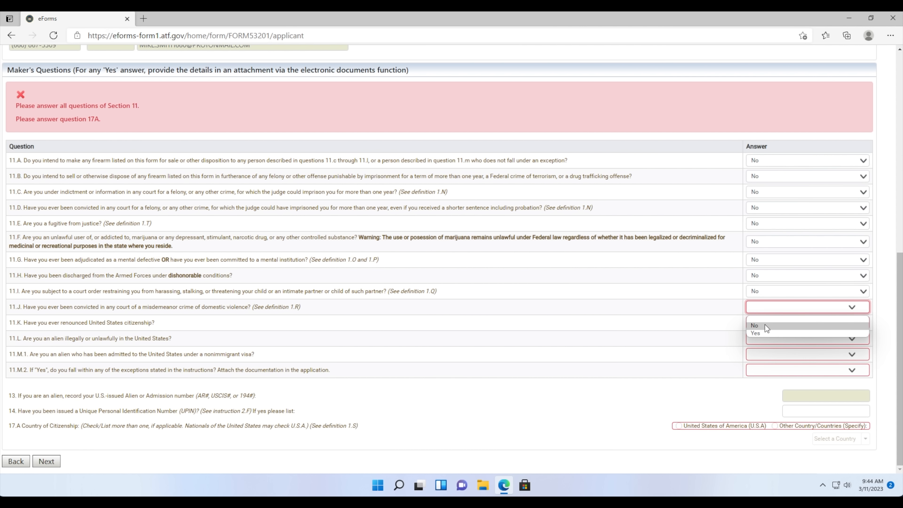
pyautogui.click(764, 325)
pyautogui.click(750, 327)
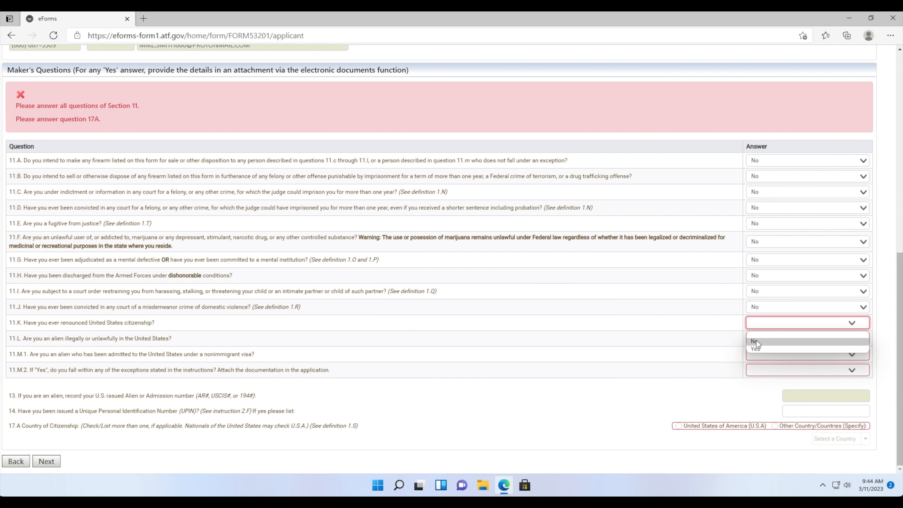
pyautogui.click(754, 342)
pyautogui.click(755, 336)
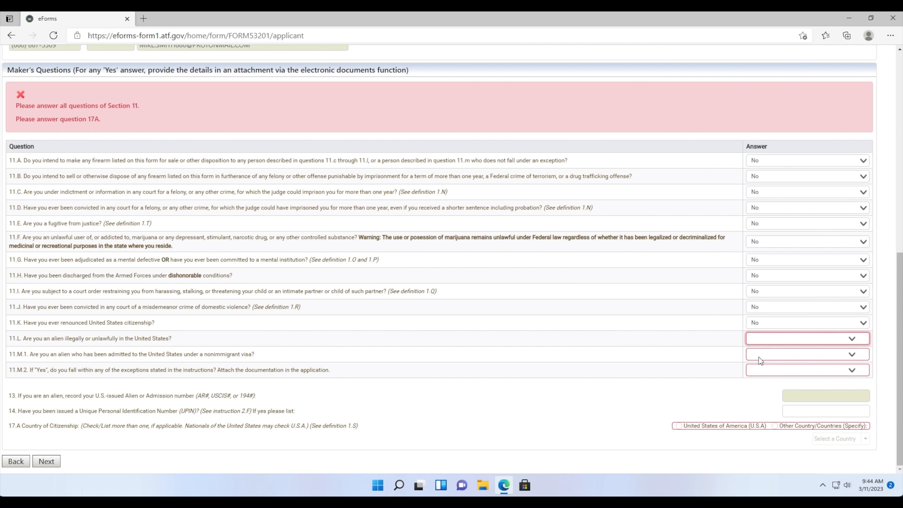
pyautogui.click(758, 357)
# - Answer 11.M.1 No and 11.M.2 N/A, set citizenship to U.S.A., and continue
pyautogui.click(756, 354)
pyautogui.click(760, 371)
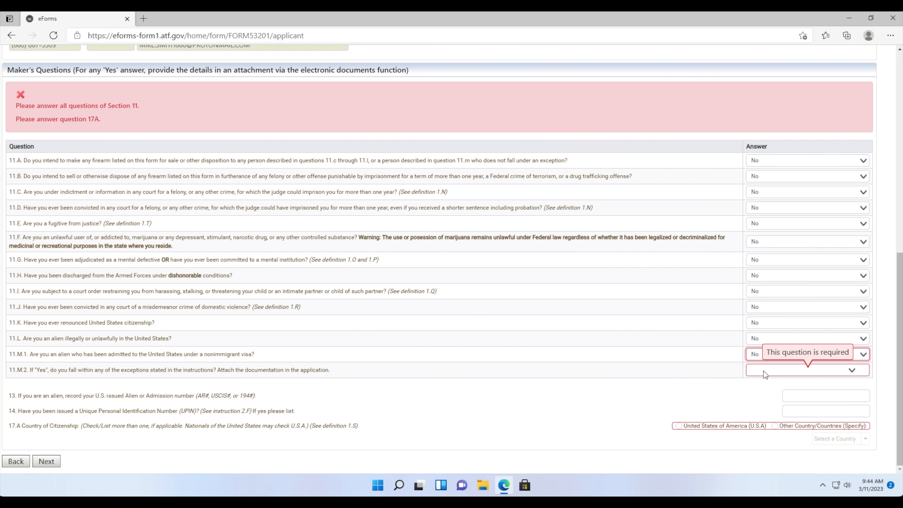
pyautogui.click(763, 369)
pyautogui.click(765, 387)
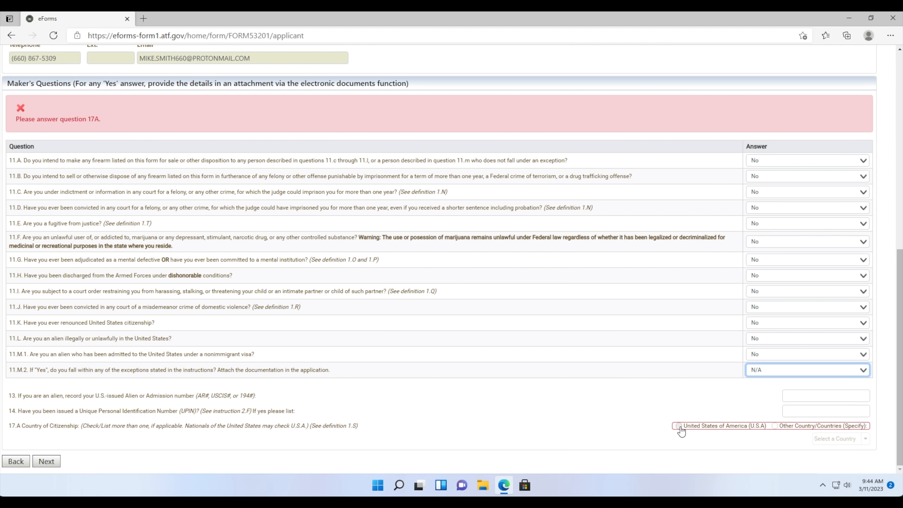
pyautogui.click(678, 425)
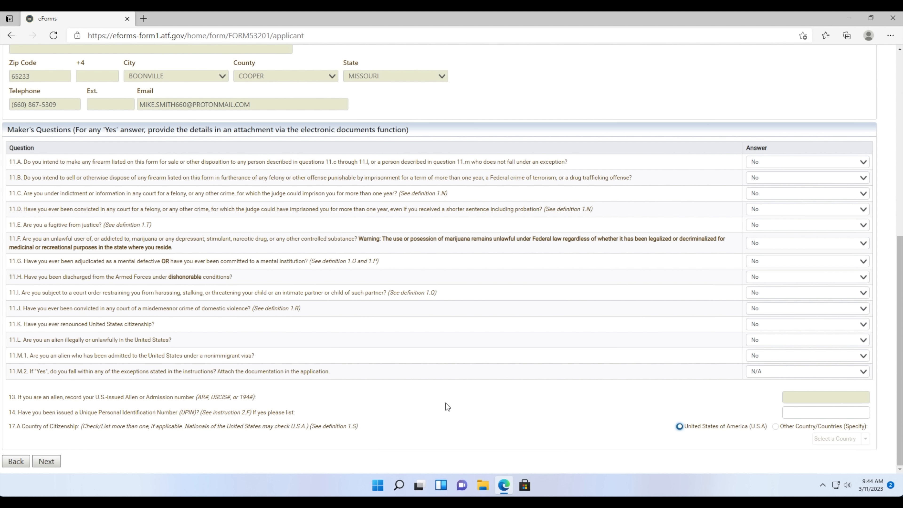
pyautogui.click(48, 461)
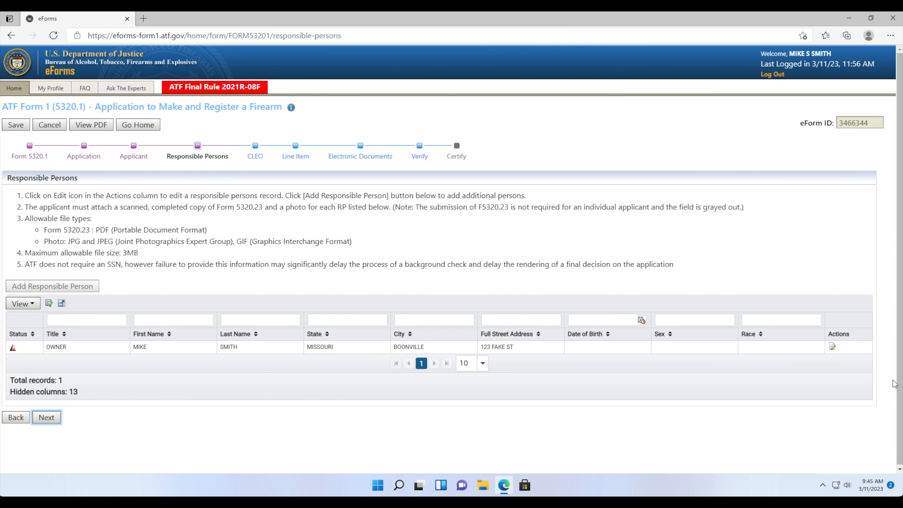
# - Open the OWNER row's record in the Add Responsible Person dialog
pyautogui.click(833, 348)
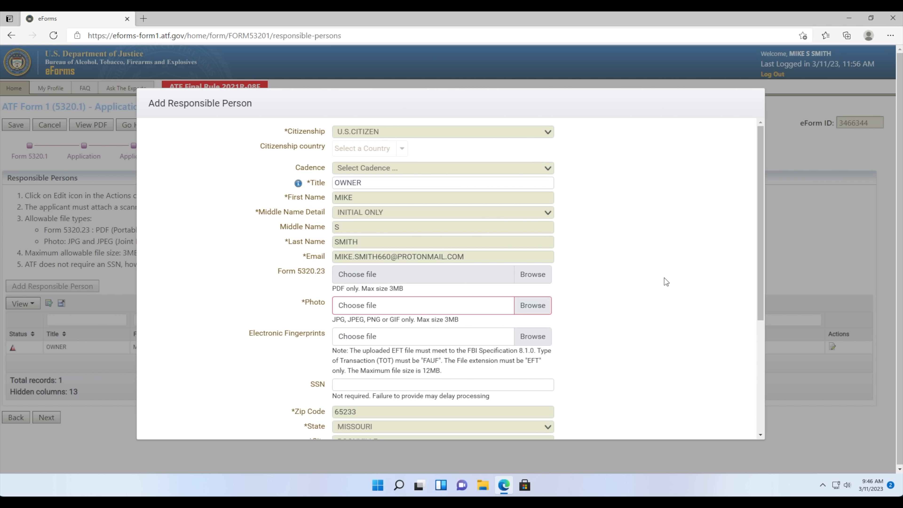
pyautogui.scroll(-1, 663, 281)
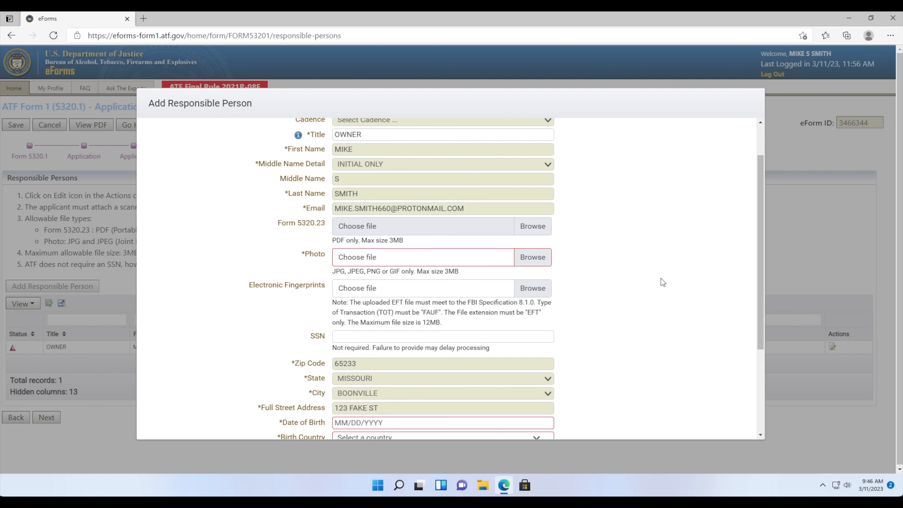
pyautogui.scroll(1, 654, 278)
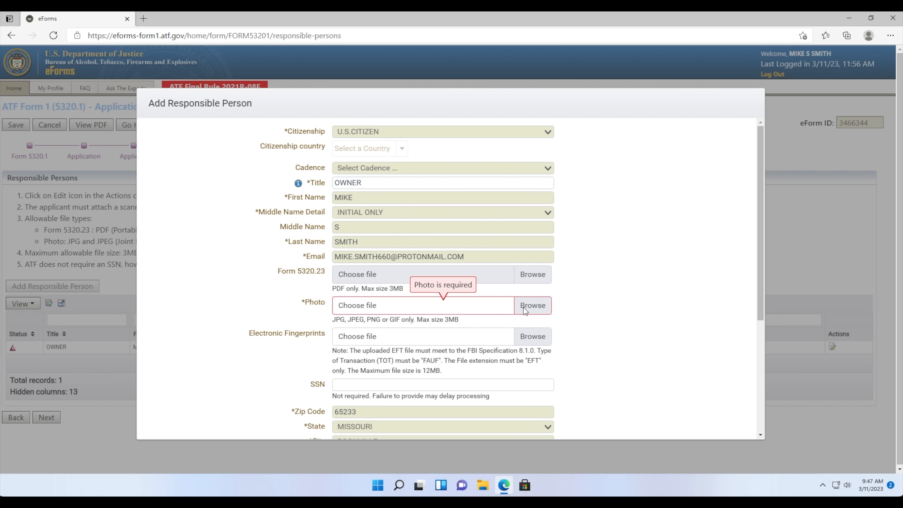
pyautogui.scroll(-1, 523, 307)
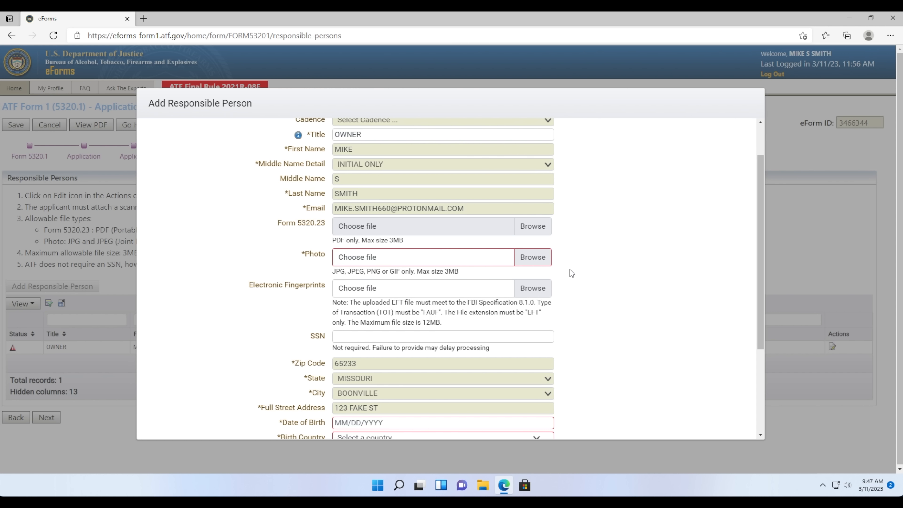
# - Attach PassportPhoto.jpeg as the owner's photo
pyautogui.click(540, 261)
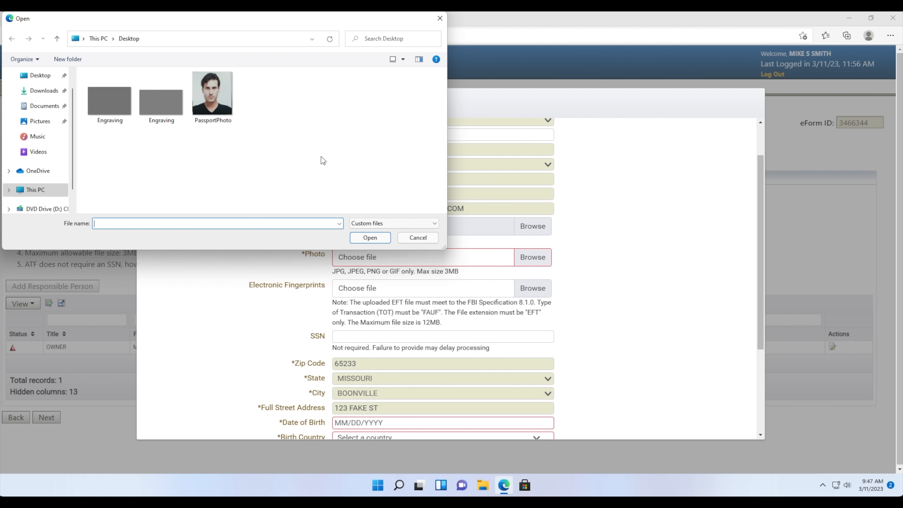
pyautogui.click(222, 107)
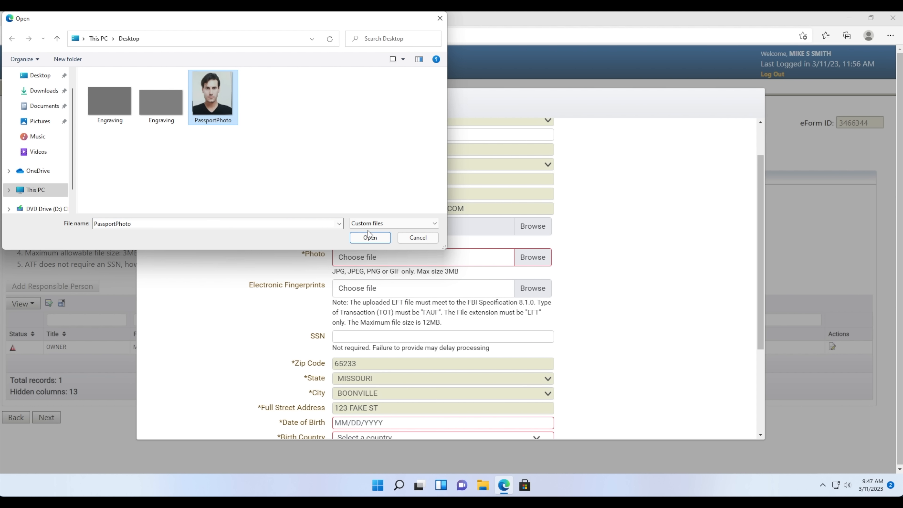
pyautogui.click(369, 236)
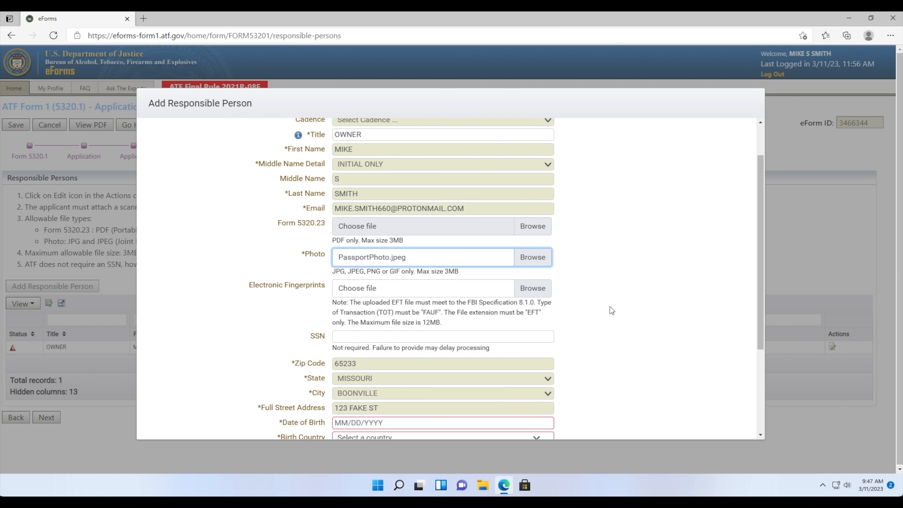
# - Attach EFTFile.eft as the electronic fingerprints file
pyautogui.scroll(-4, 609, 305)
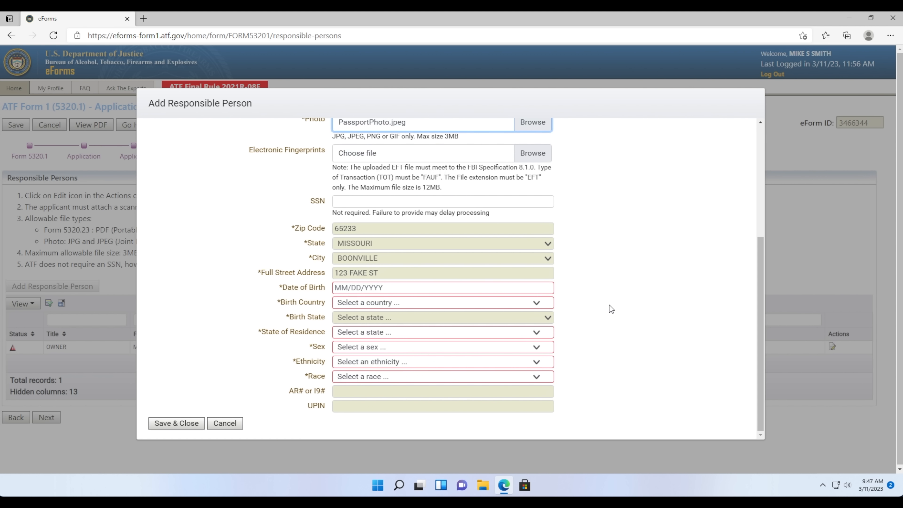
pyautogui.scroll(4, 609, 308)
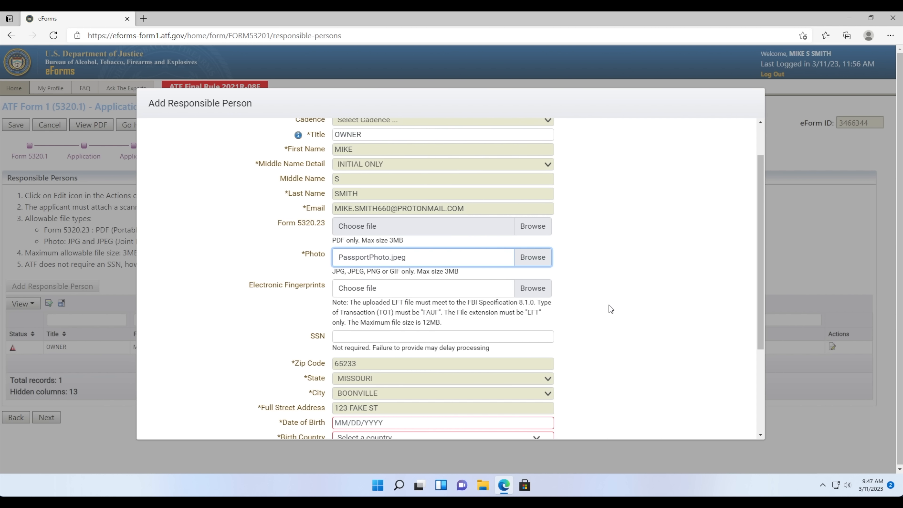
pyautogui.scroll(-4, 609, 305)
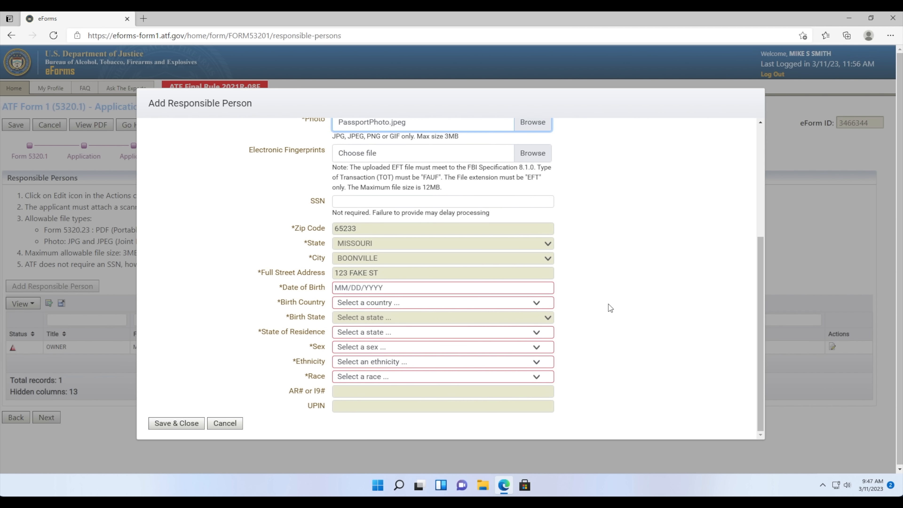
pyautogui.click(532, 157)
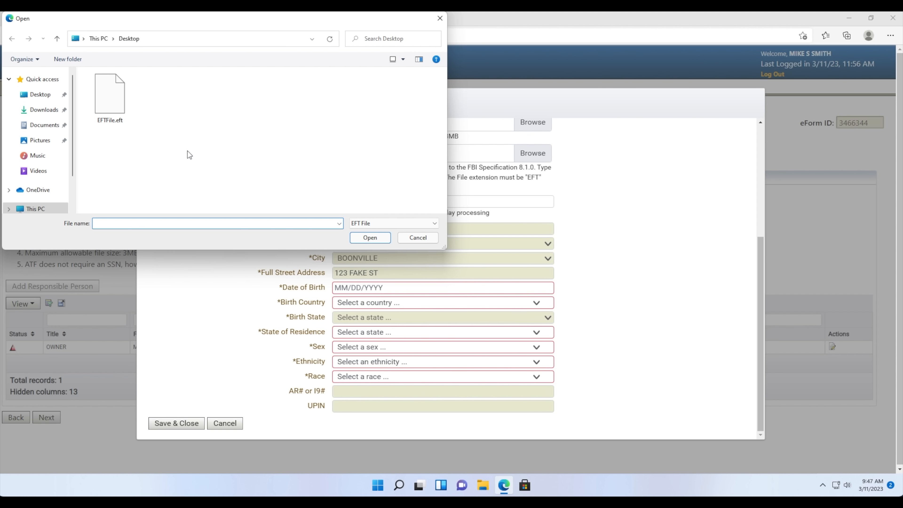
pyautogui.click(111, 107)
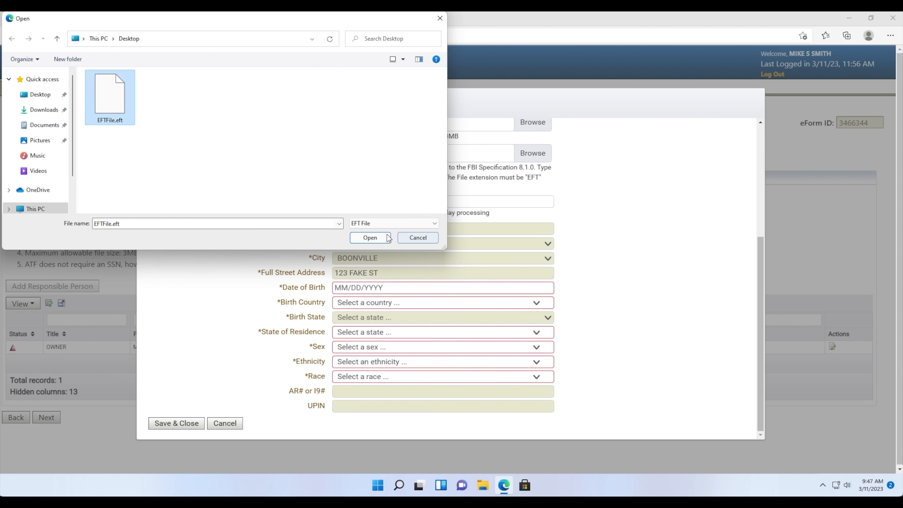
pyautogui.click(369, 236)
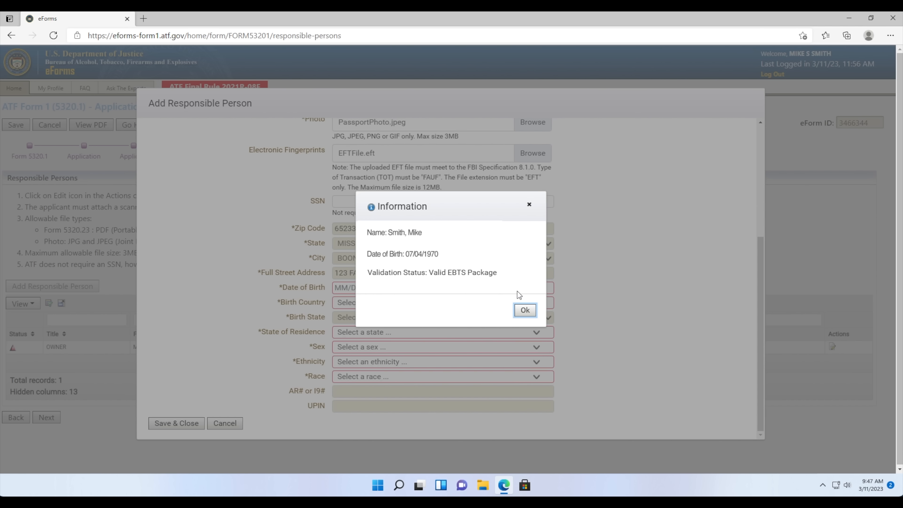
# - Dismiss the fingerprint validation message and enter the owner's Social Security number
pyautogui.click(525, 310)
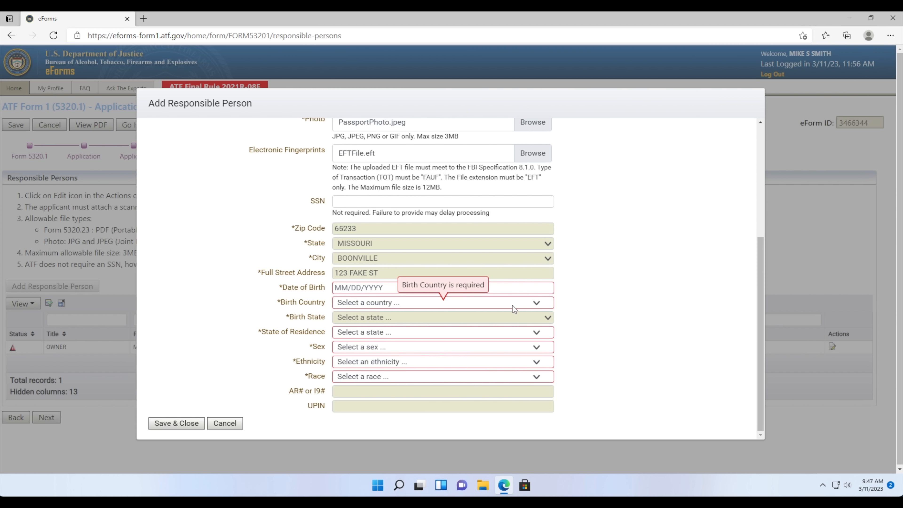
pyautogui.click(479, 201)
pyautogui.write('123-45-678')
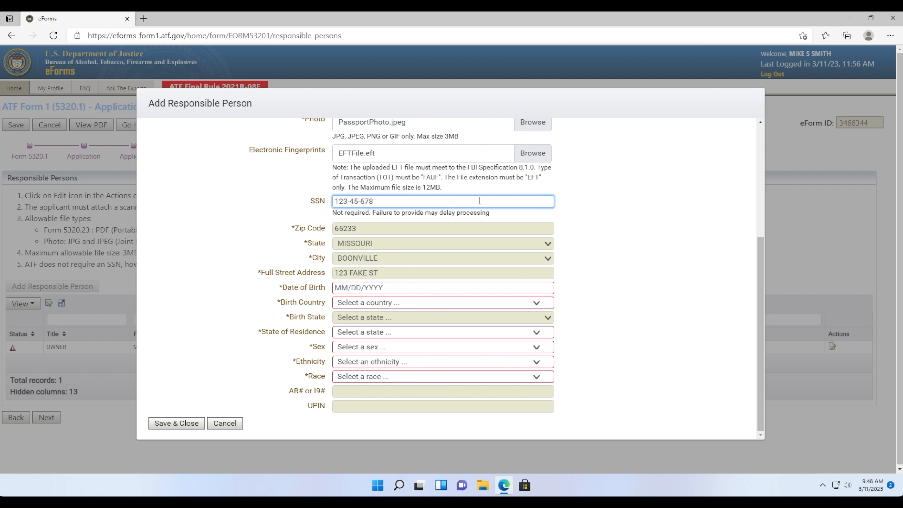
pyautogui.write('8')
pyautogui.press('BackSpace')
pyautogui.write('9')
pyautogui.click(621, 255)
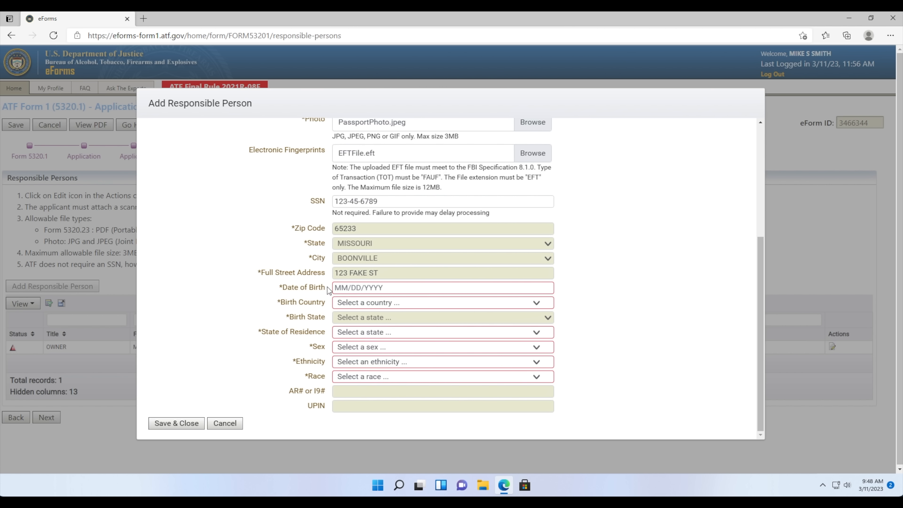
# - Enter the owner's date of birth
pyautogui.click(335, 288)
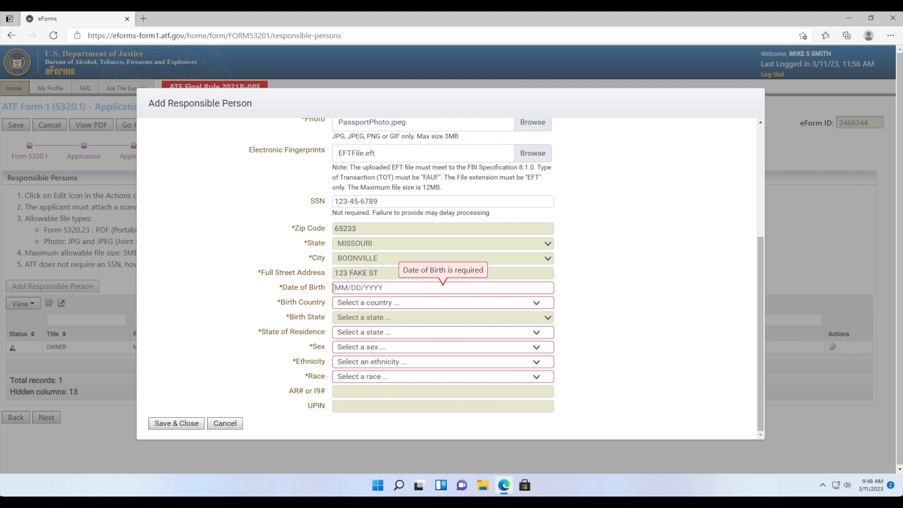
pyautogui.write('07/04/')
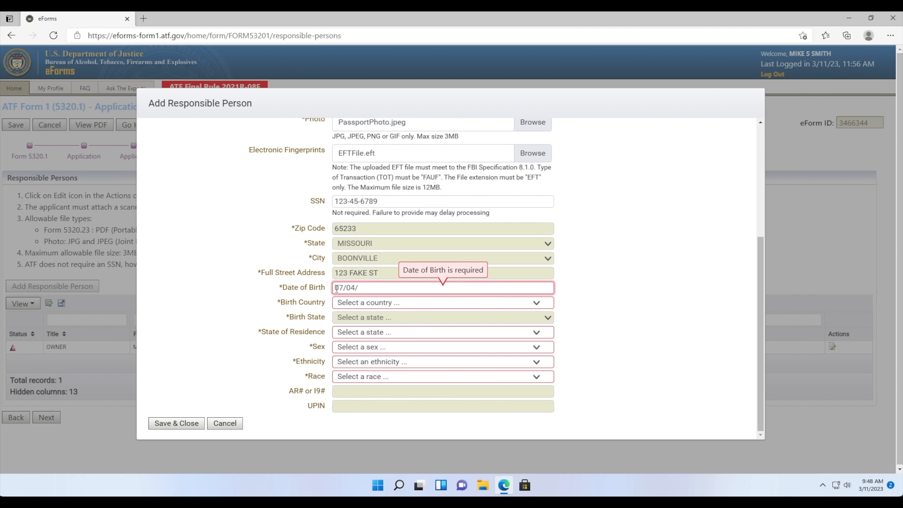
pyautogui.write('1976')
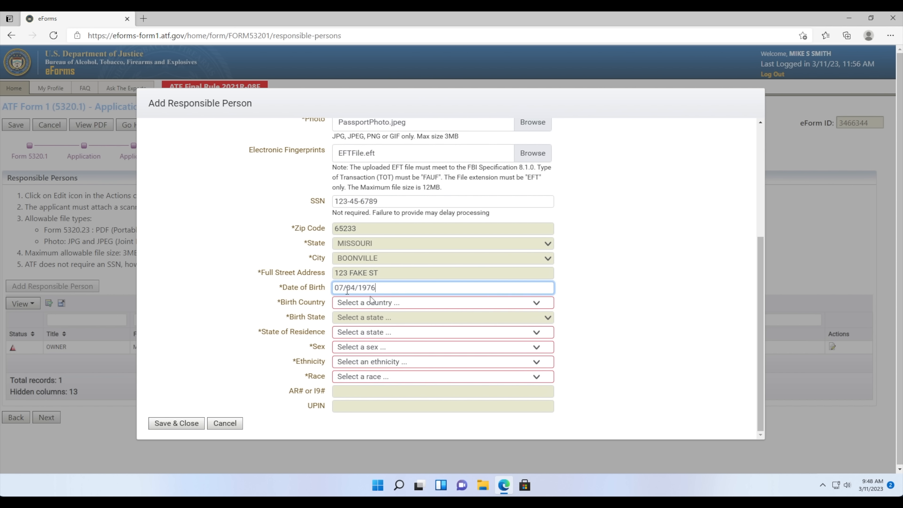
pyautogui.click(576, 303)
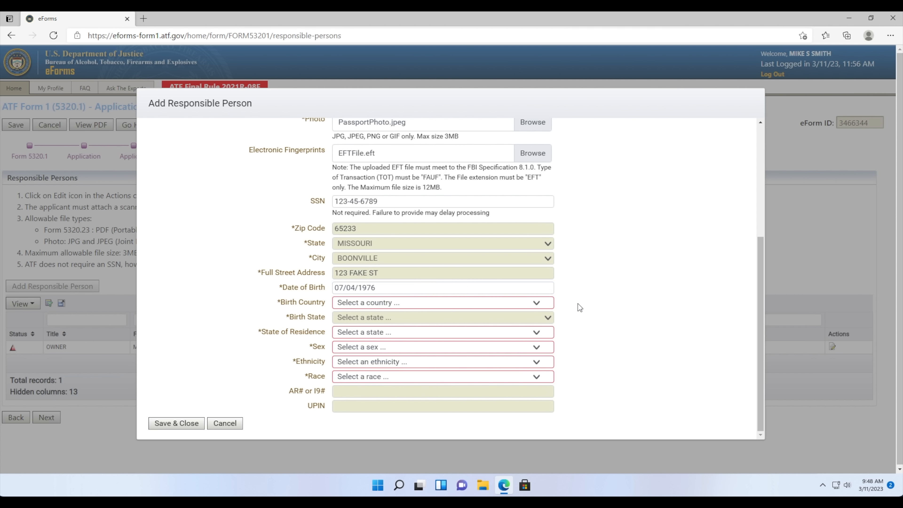
# - Set birth country to United States of America and birth state to MISSOURI
pyautogui.click(505, 301)
pyautogui.scroll(2, 414, 190)
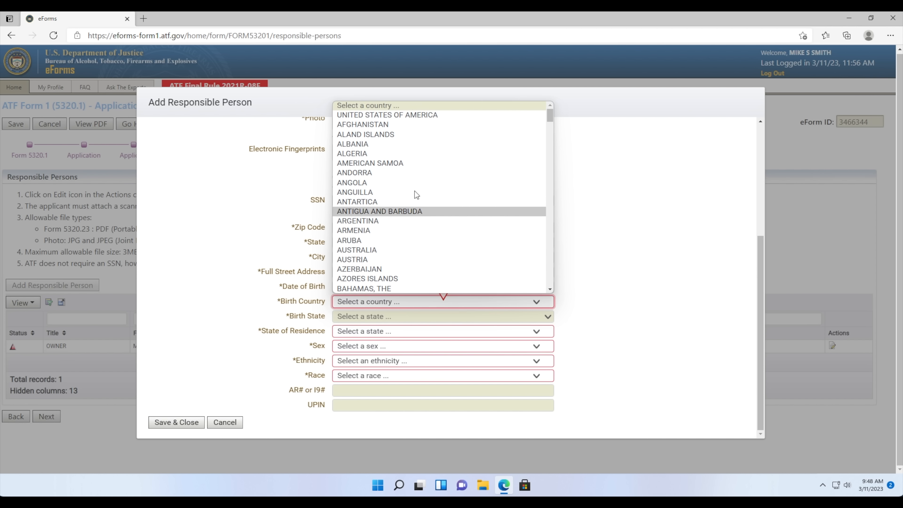
pyautogui.click(405, 115)
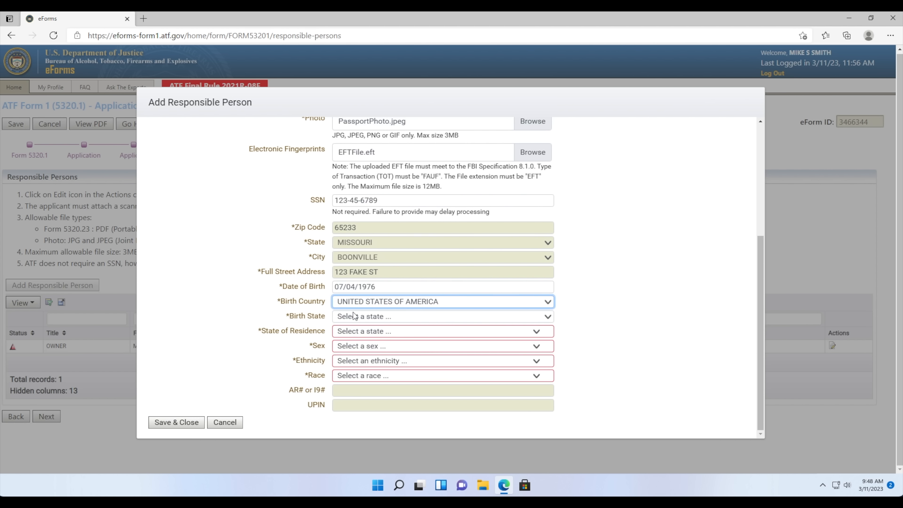
pyautogui.click(260, 313)
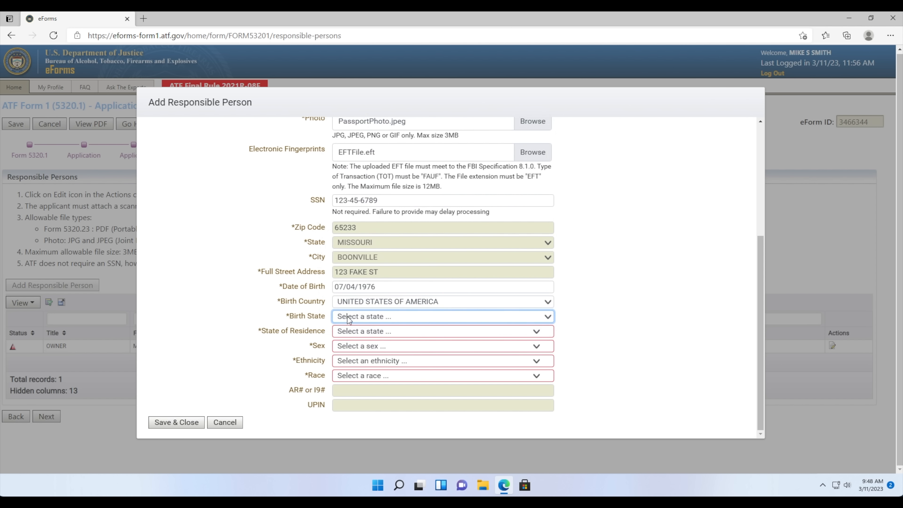
pyautogui.click(357, 318)
pyautogui.scroll(-8, 361, 306)
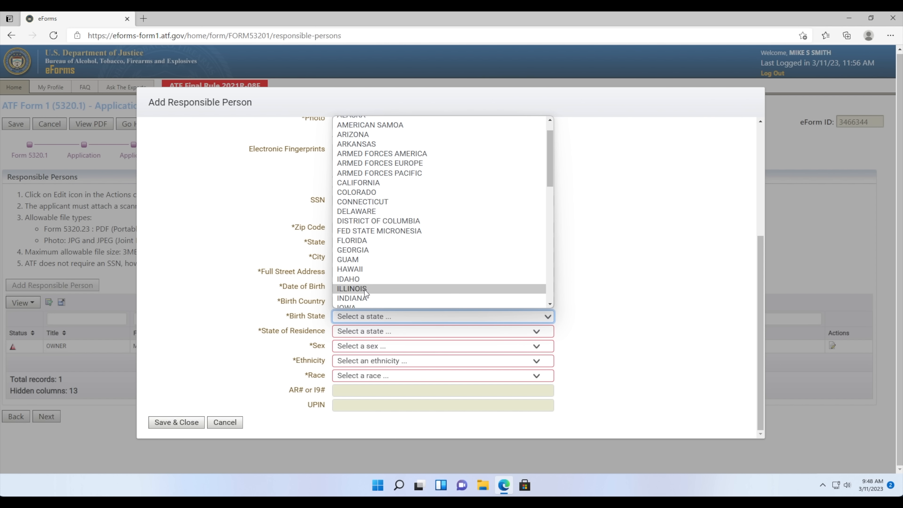
pyautogui.scroll(1, 357, 270)
pyautogui.scroll(4, 357, 269)
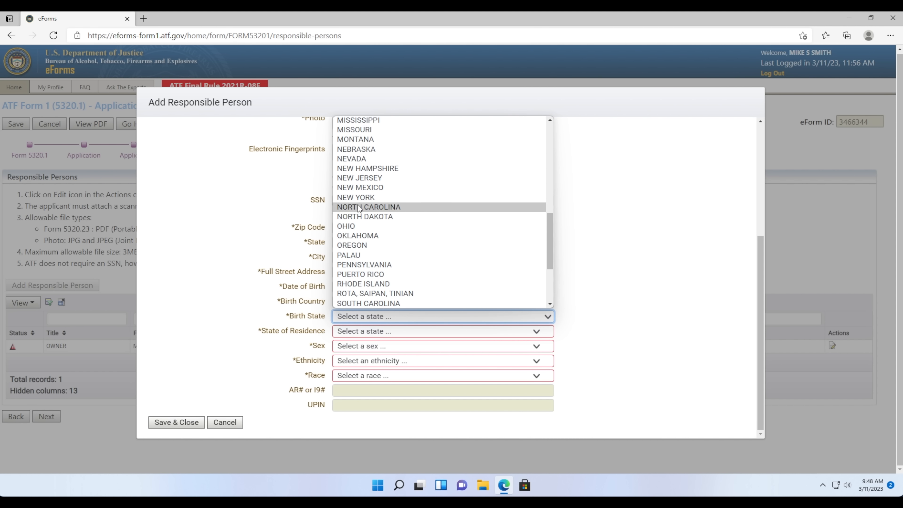
pyautogui.click(367, 218)
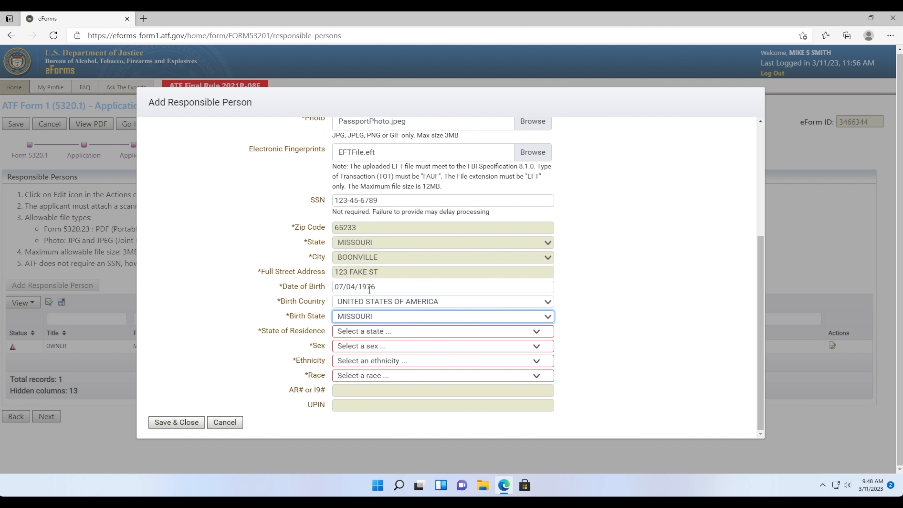
# - Choose MISSOURI residence, sex MALE, ethnicity NOT HISPANIC OR LATINO, and race WHITE
pyautogui.click(364, 334)
pyautogui.scroll(-5, 370, 305)
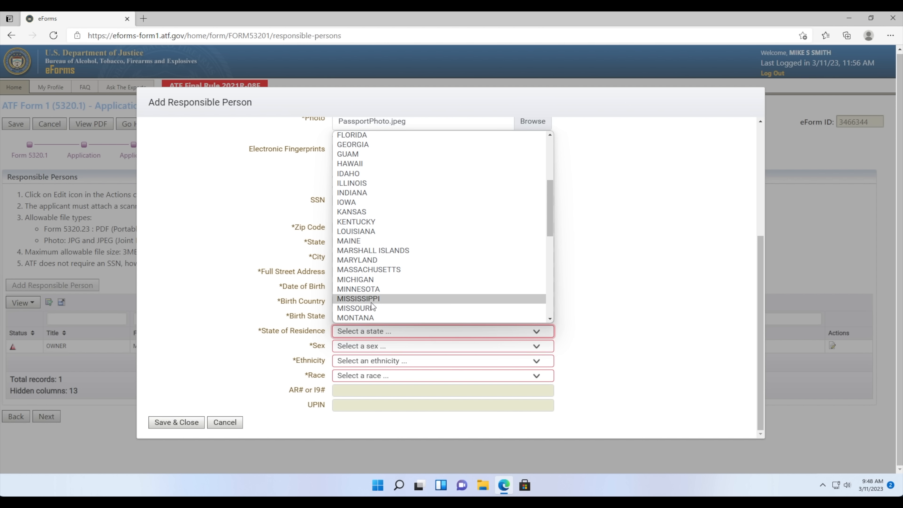
pyautogui.click(373, 306)
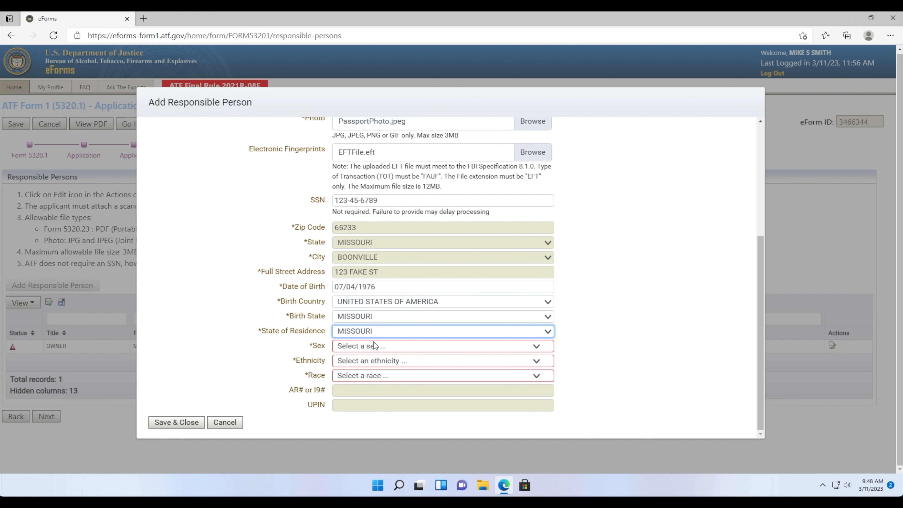
pyautogui.click(373, 347)
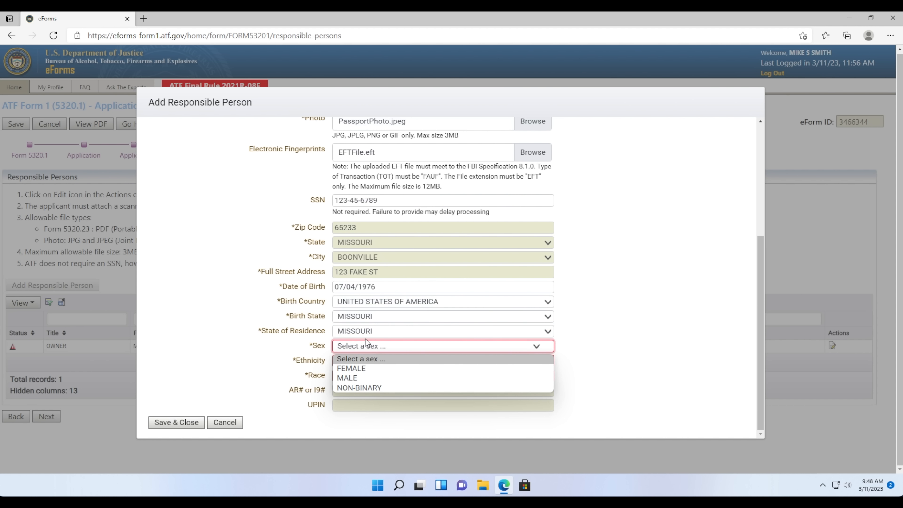
pyautogui.click(366, 378)
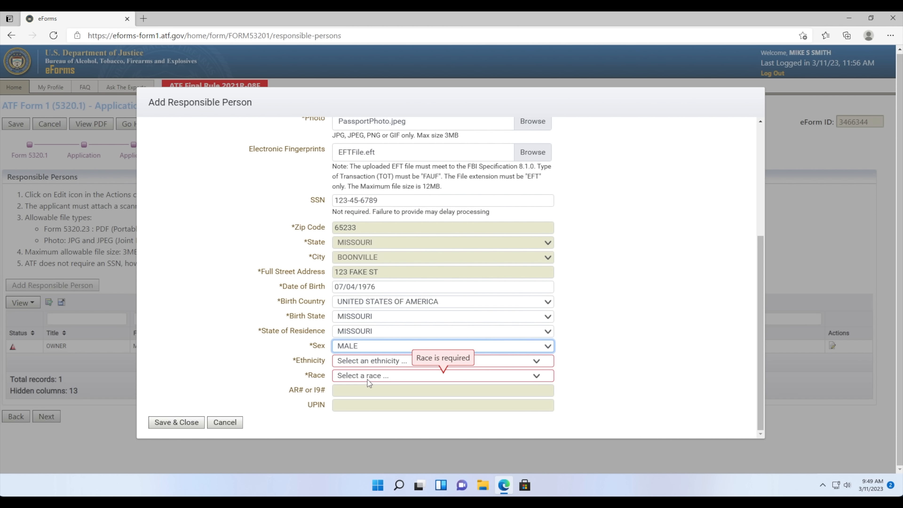
pyautogui.click(366, 362)
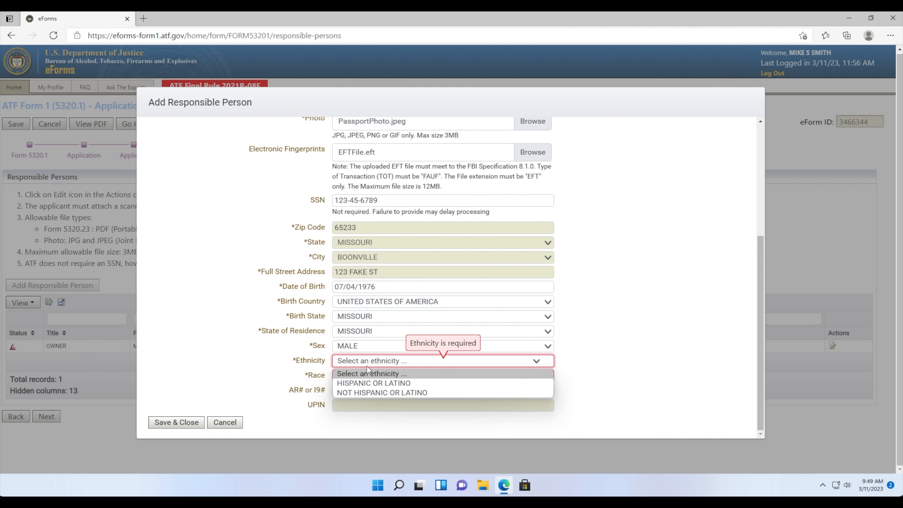
pyautogui.click(375, 391)
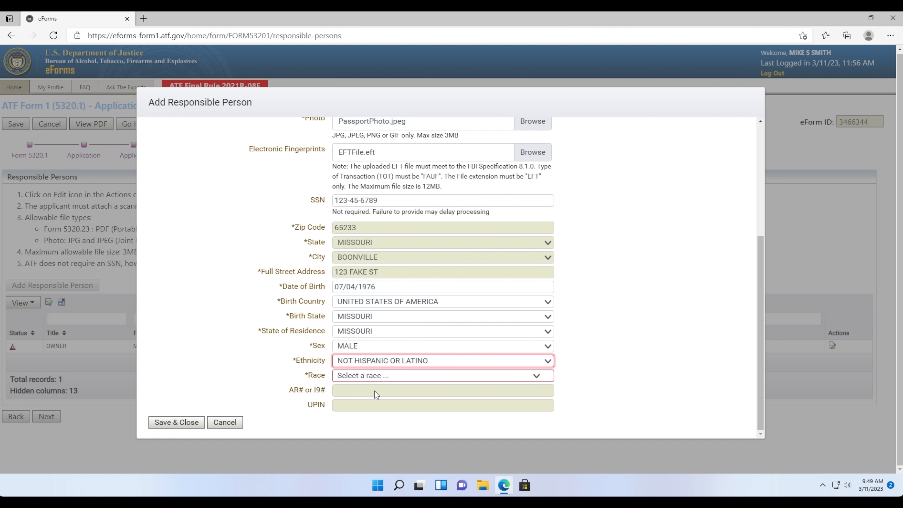
pyautogui.click(378, 377)
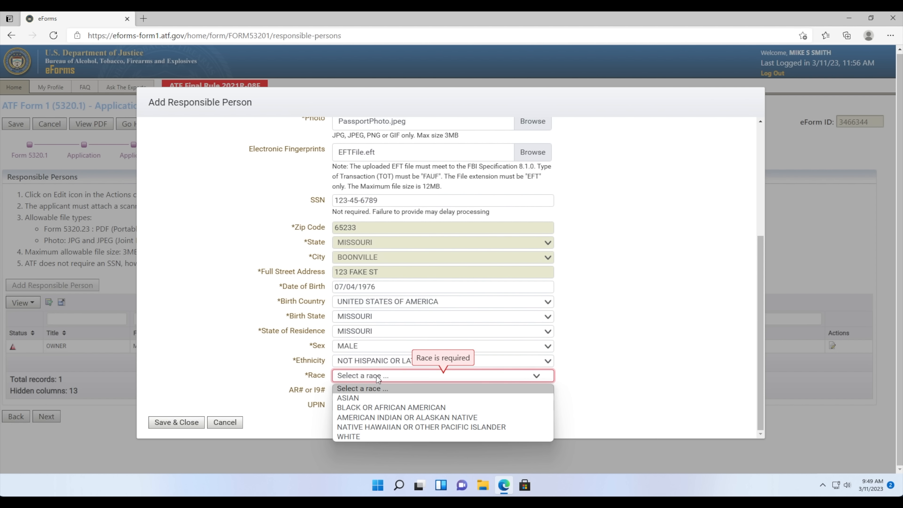
pyautogui.click(369, 434)
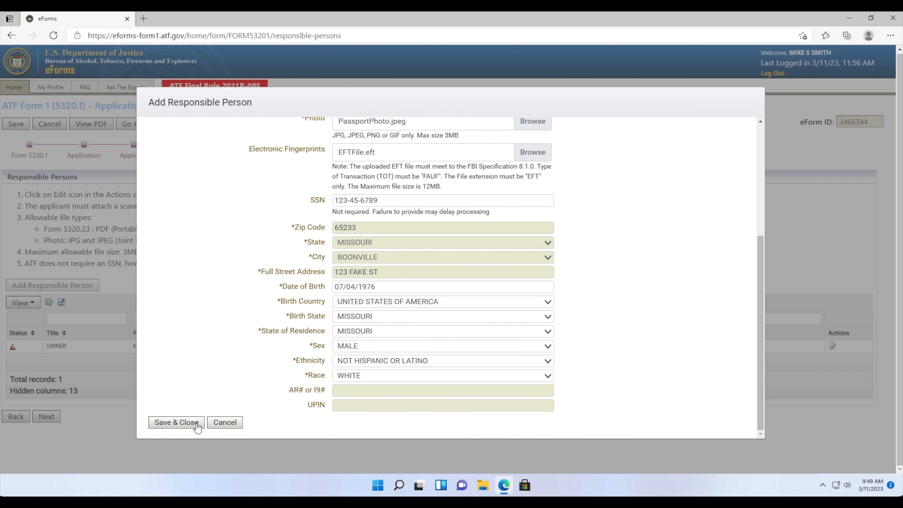
pyautogui.scroll(5, 294, 392)
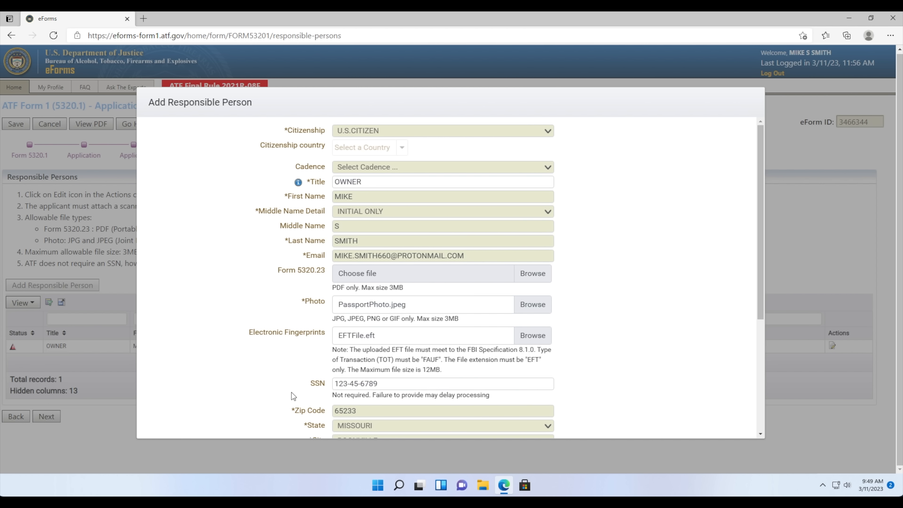
pyautogui.scroll(-5, 292, 393)
# - Save the owner's record and check the Responsible Persons table's column options
pyautogui.click(193, 421)
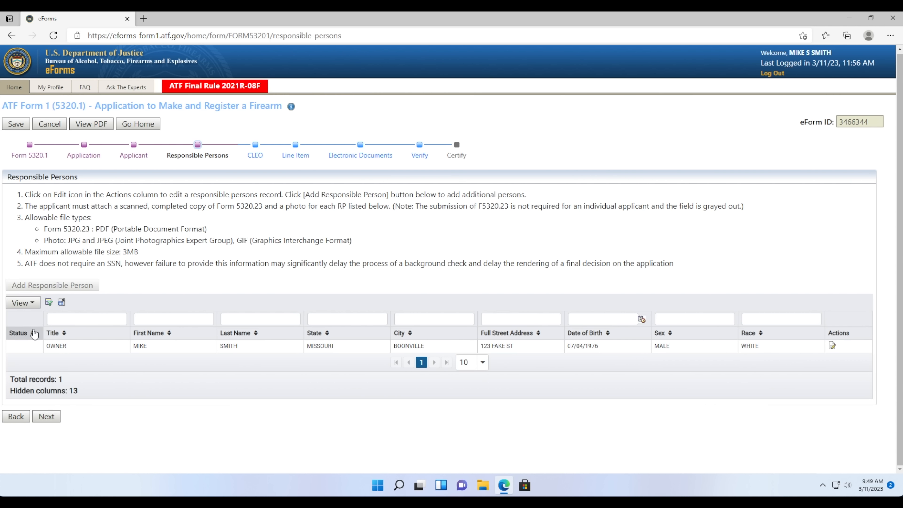
pyautogui.click(33, 307)
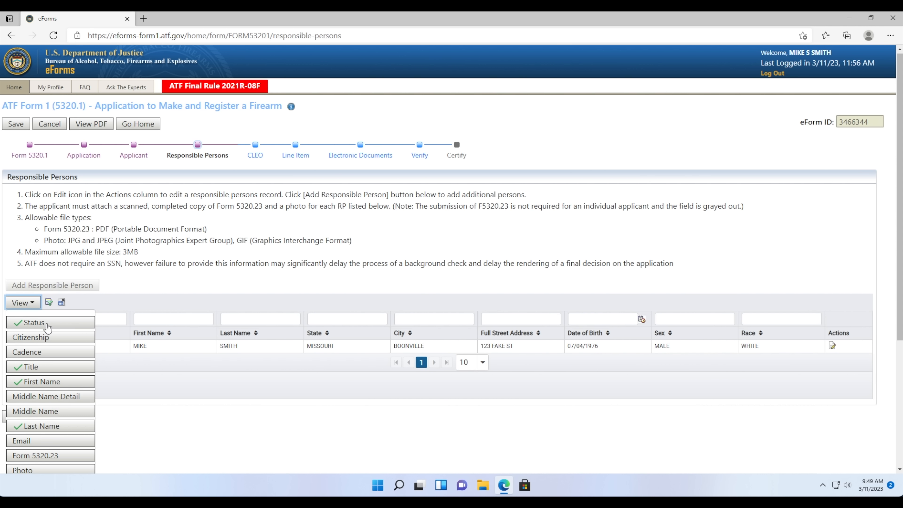
pyautogui.scroll(-5, 47, 328)
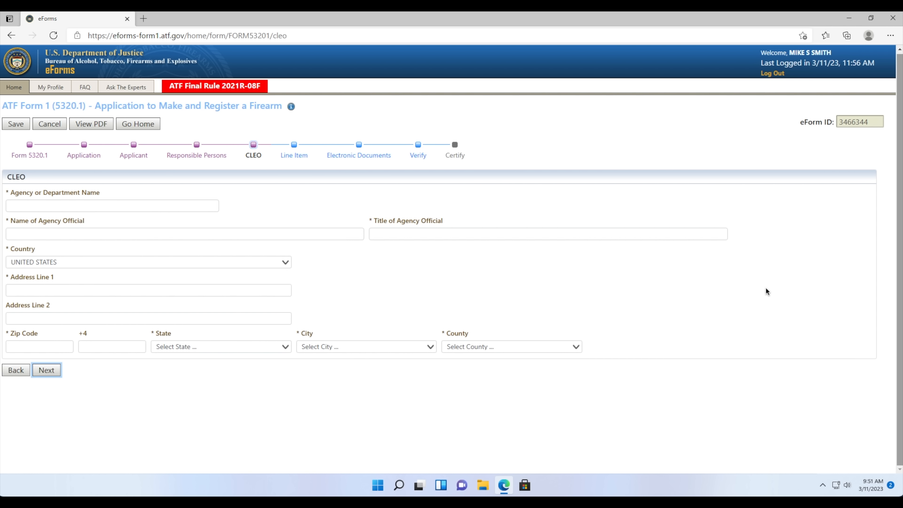
# - Enter COOPER COUNTY SHERIFF'S OFFICE as the CLEO agency, with the official's name and title SHERIFF
pyautogui.click(148, 209)
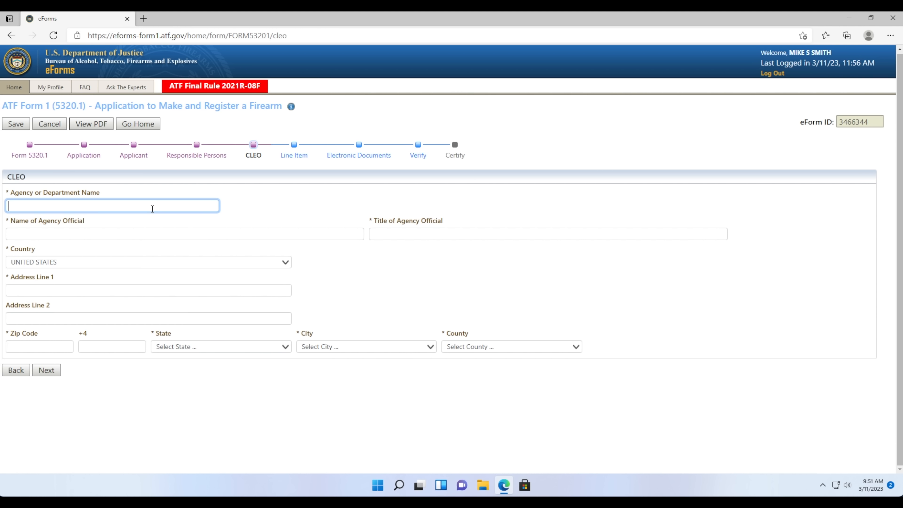
pyautogui.write('COOPER COUNTY S')
pyautogui.write('HER')
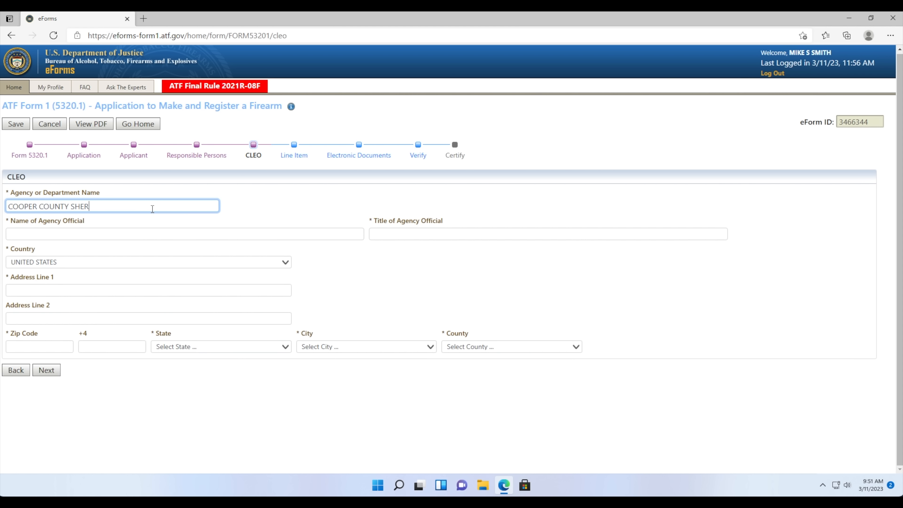
pyautogui.write("IFF'S OFFICE")
pyautogui.click(127, 238)
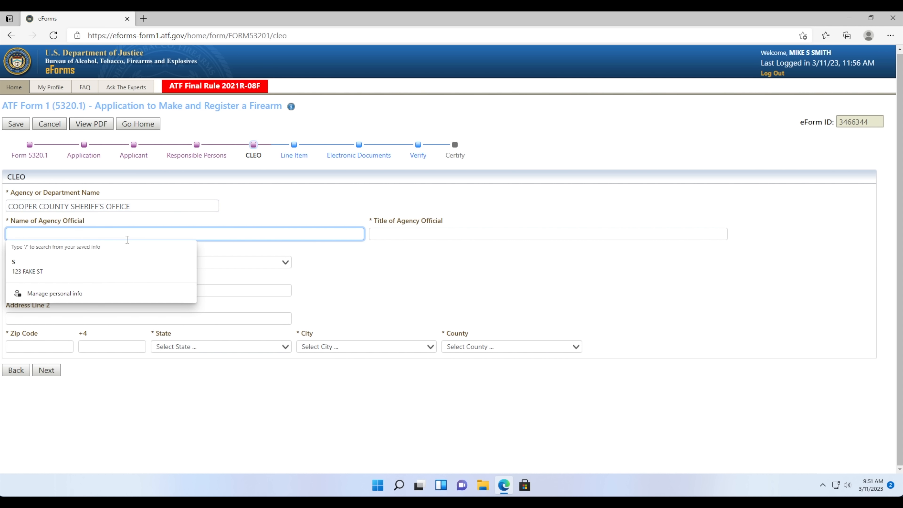
pyautogui.write('JOE O')
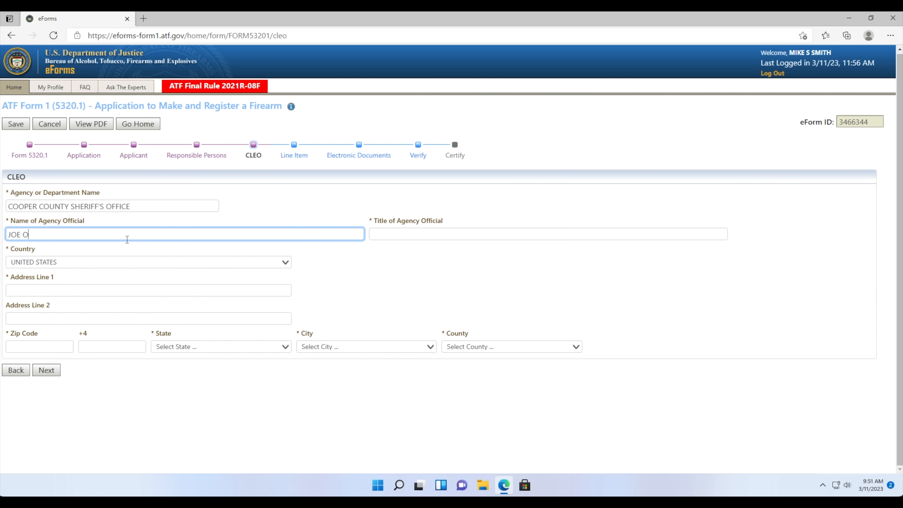
pyautogui.write('FFICER')
pyautogui.press('Tab')
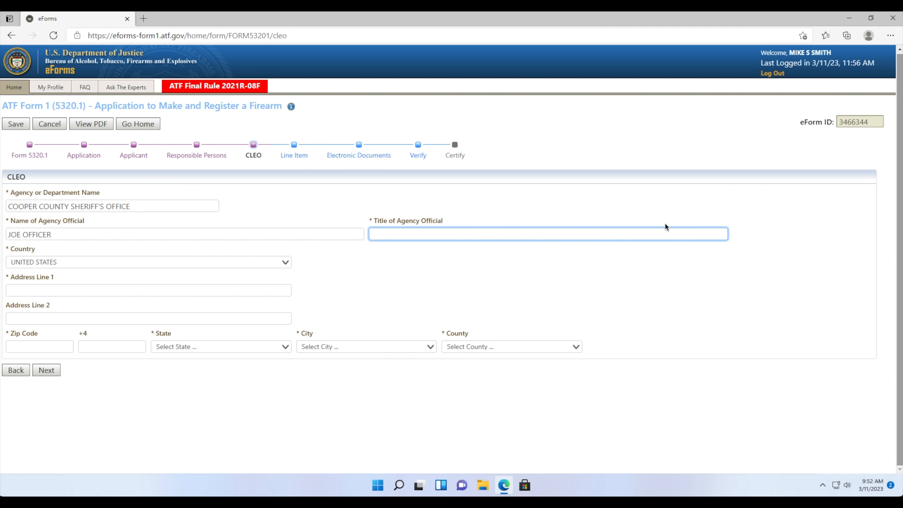
pyautogui.write('S')
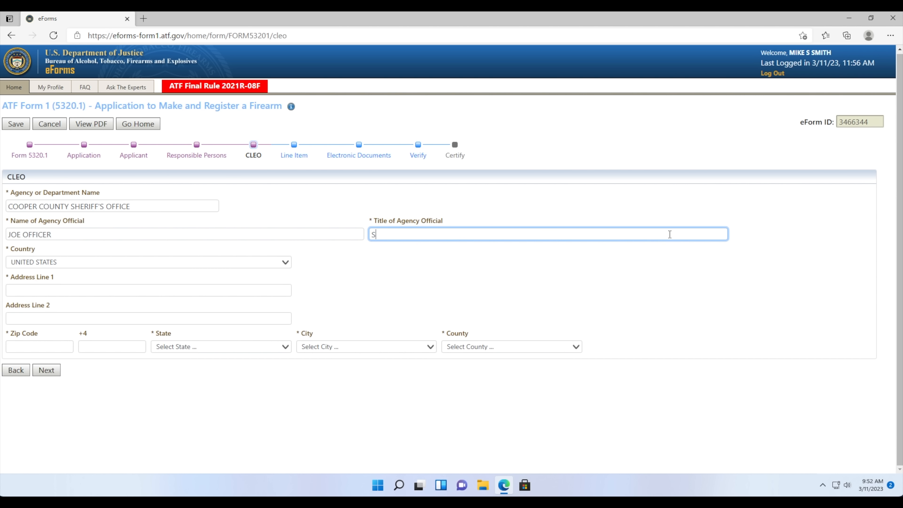
pyautogui.write('HERIFF')
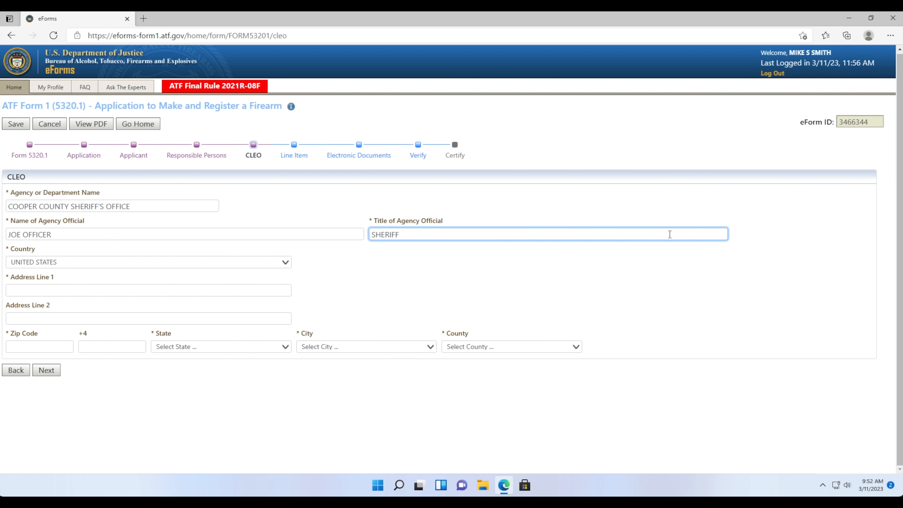
# - Fill in the agency's street address and zip code, and set the city to BOONVILLE, MISSOURI
pyautogui.click(216, 289)
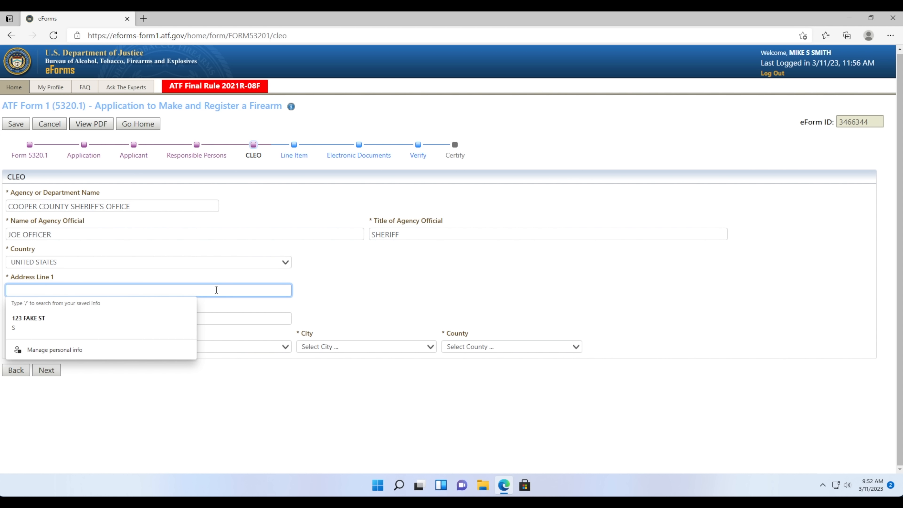
pyautogui.write('200 MAIN ST')
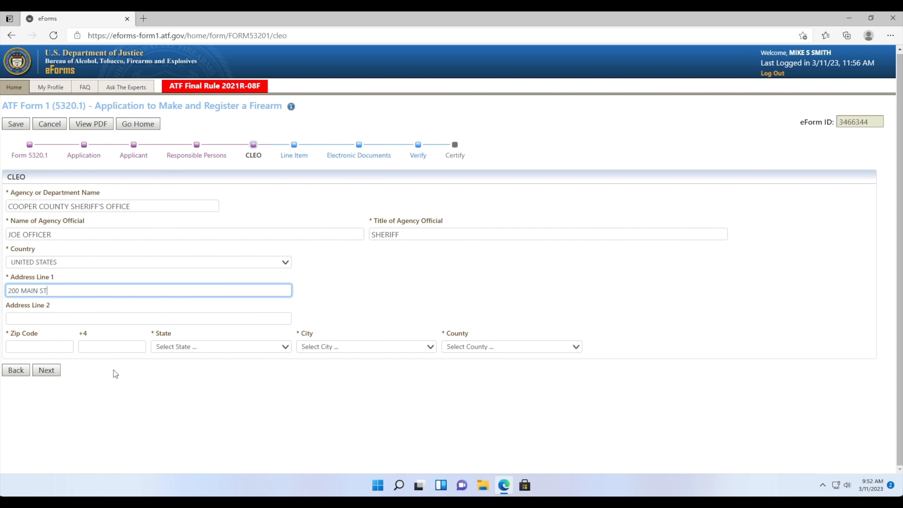
pyautogui.click(63, 347)
pyautogui.write('65')
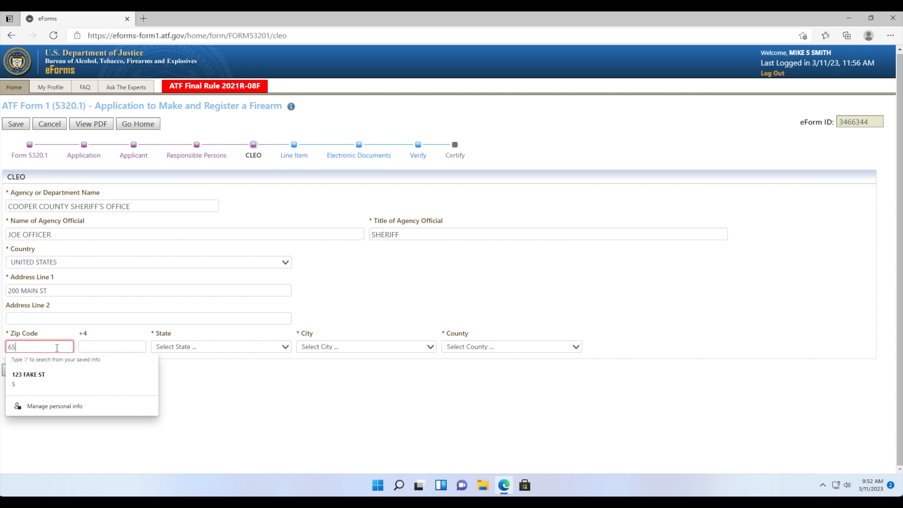
pyautogui.write('233')
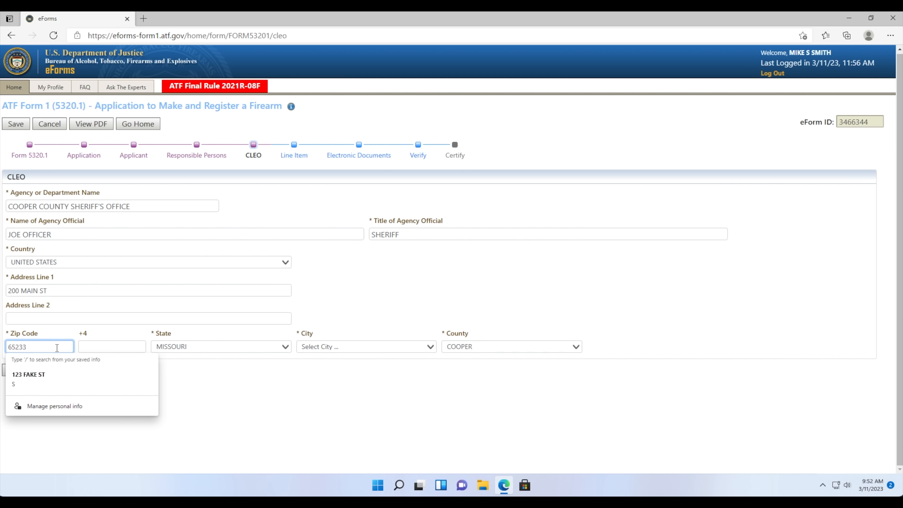
pyautogui.click(194, 396)
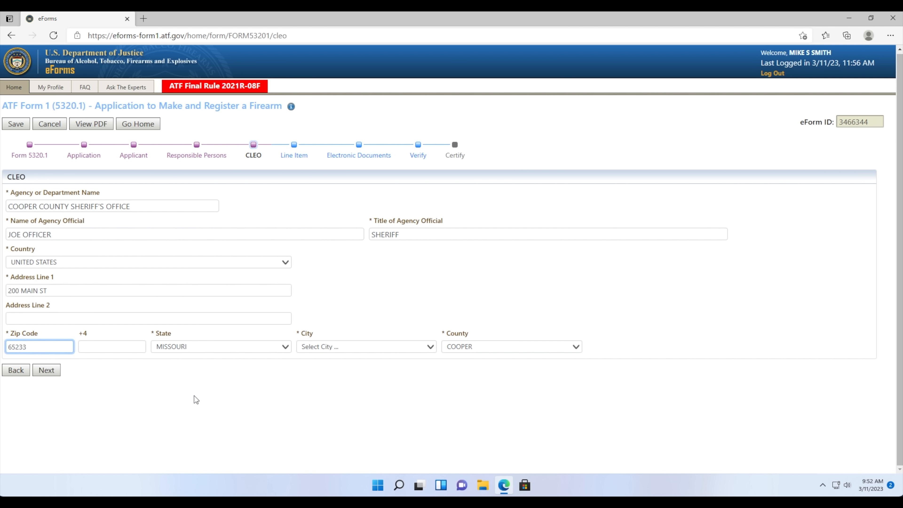
pyautogui.click(304, 348)
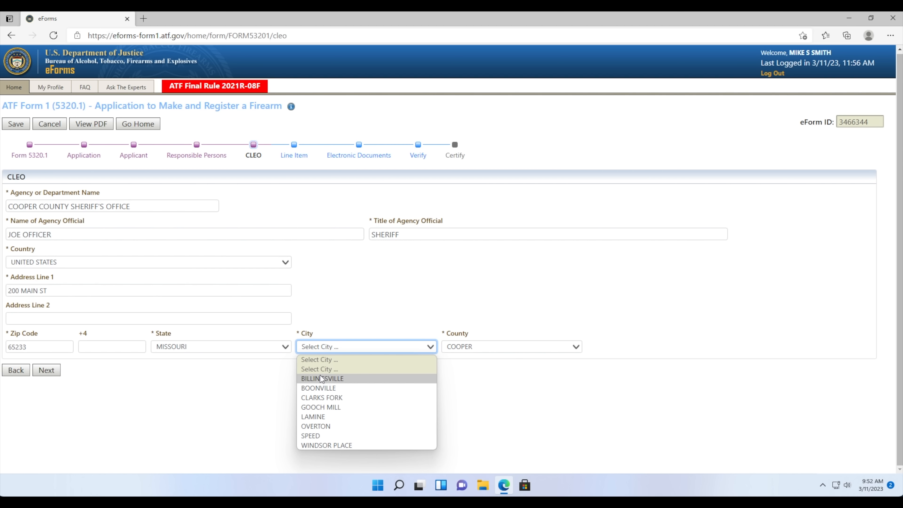
pyautogui.click(316, 388)
pyautogui.click(152, 383)
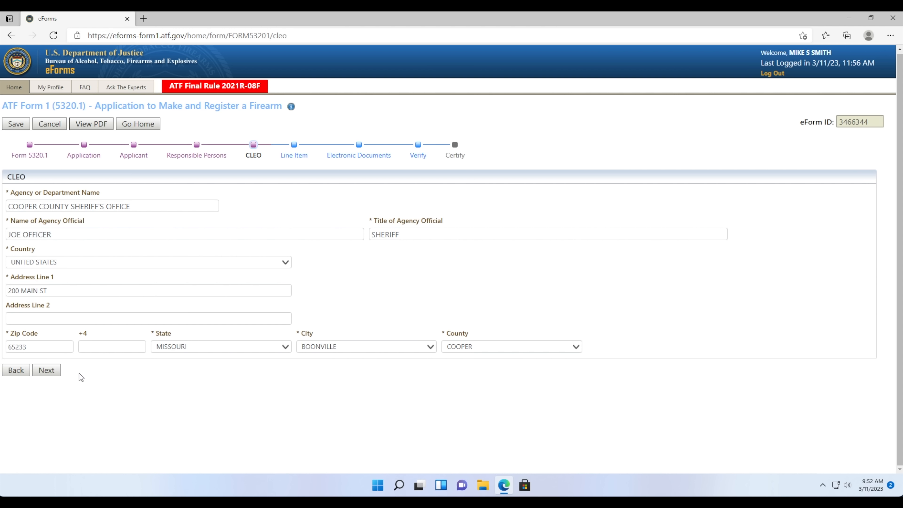
pyautogui.click(47, 369)
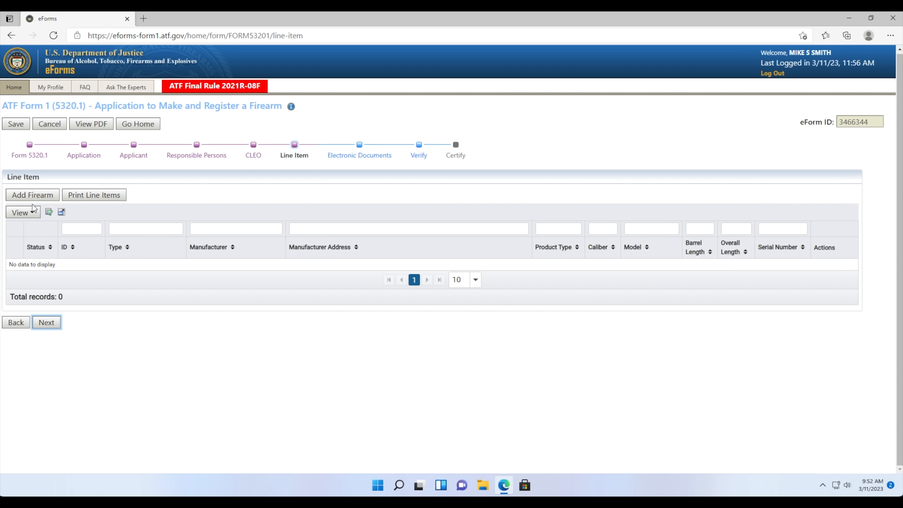
# - Start a new firearm entry on the empty Line Item step
pyautogui.click(34, 195)
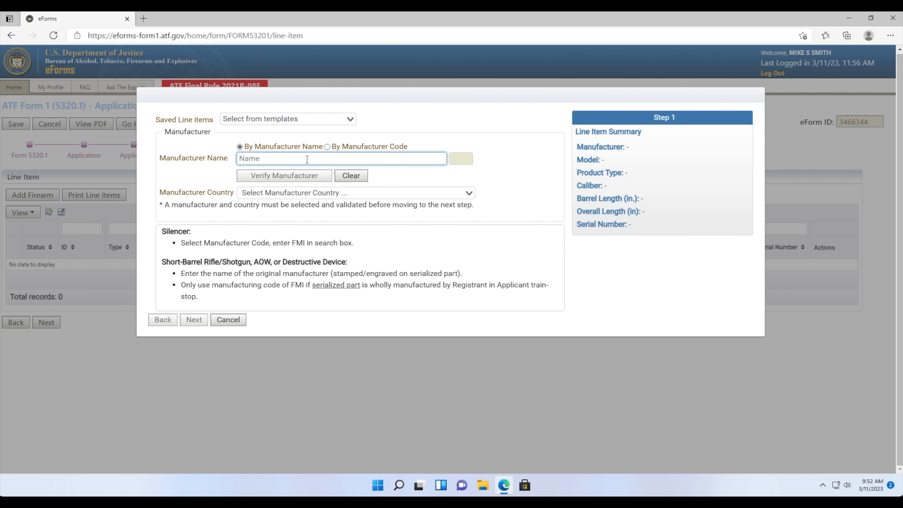
# - Verify PALMETTO STATE ARMORY as the manufacturer, with UNITED STATES as its country
pyautogui.write('PAL')
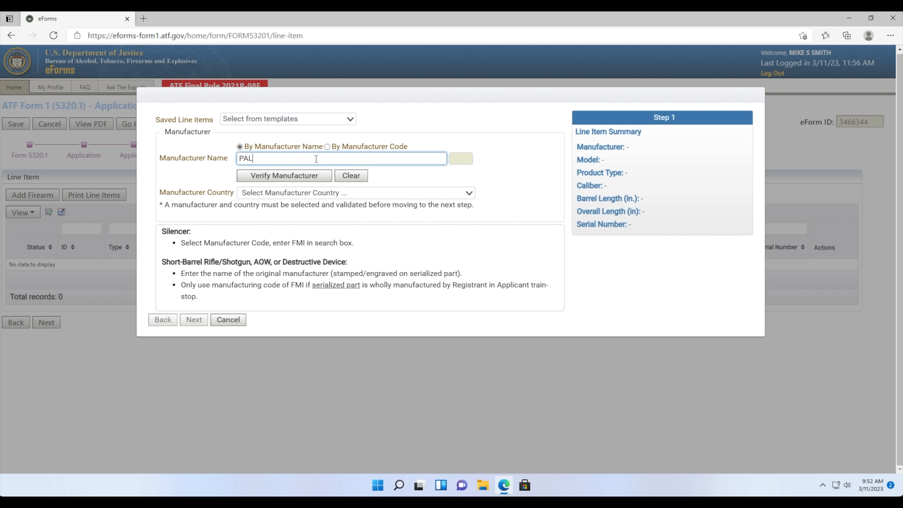
pyautogui.write('ME')
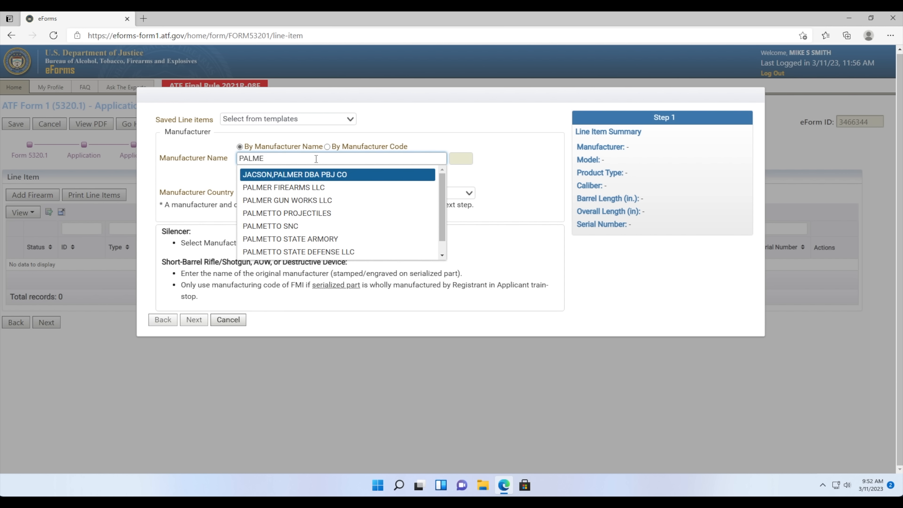
pyautogui.write('TTO S')
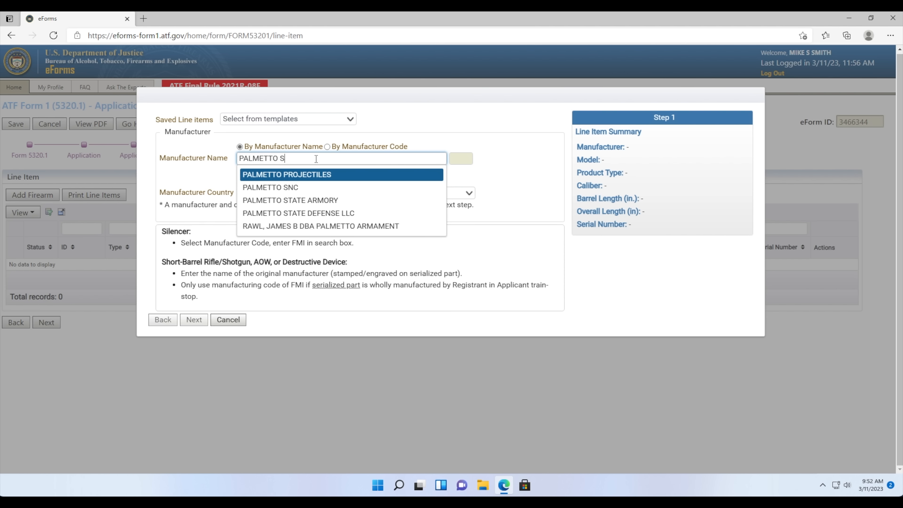
pyautogui.write('TATE')
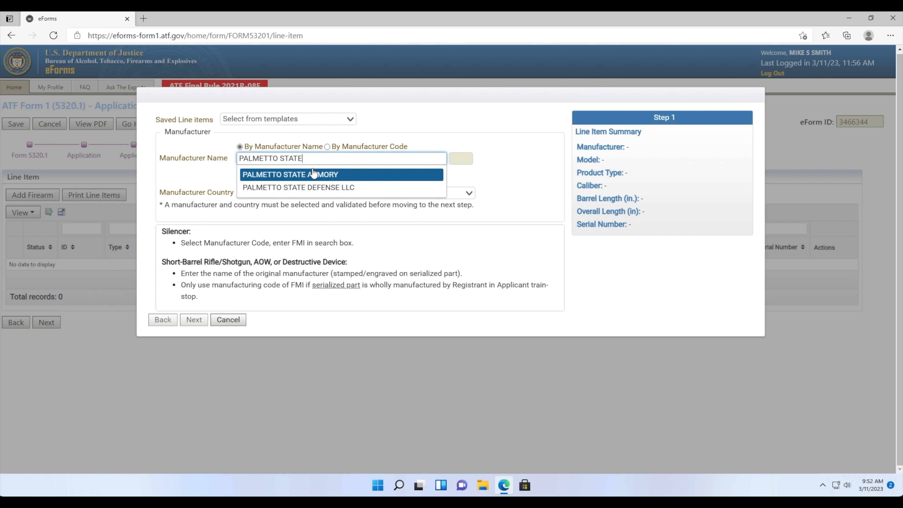
pyautogui.click(312, 174)
pyautogui.click(311, 178)
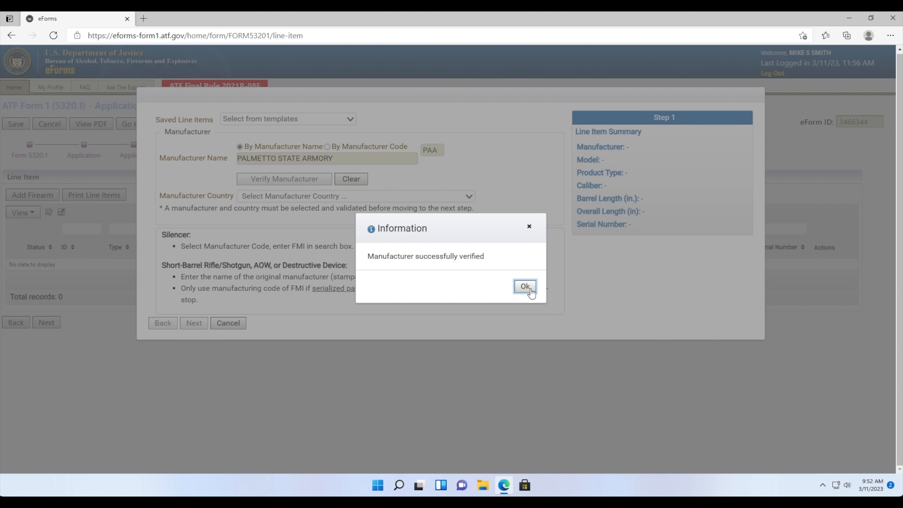
pyautogui.click(524, 286)
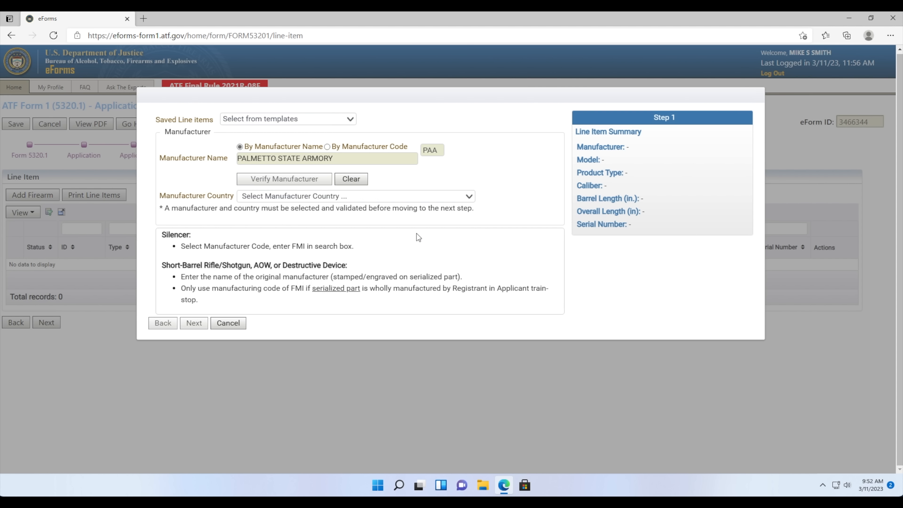
pyautogui.click(326, 197)
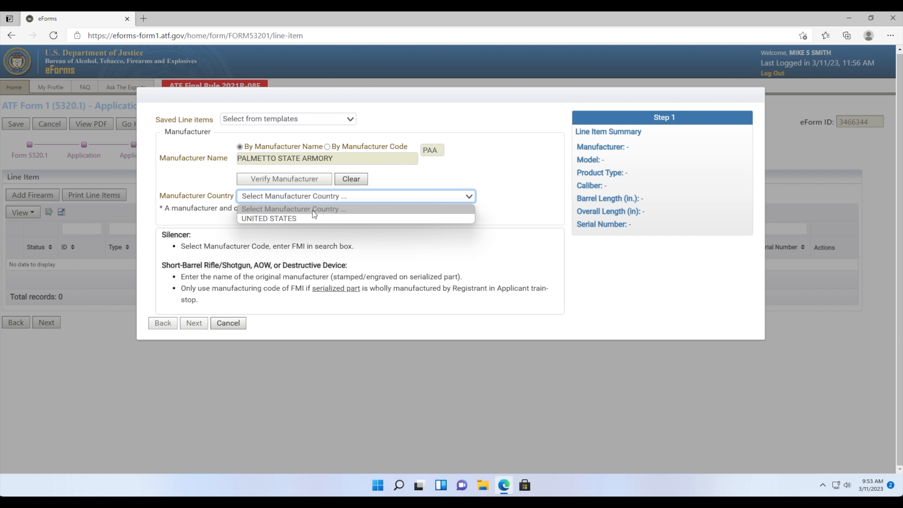
pyautogui.click(309, 218)
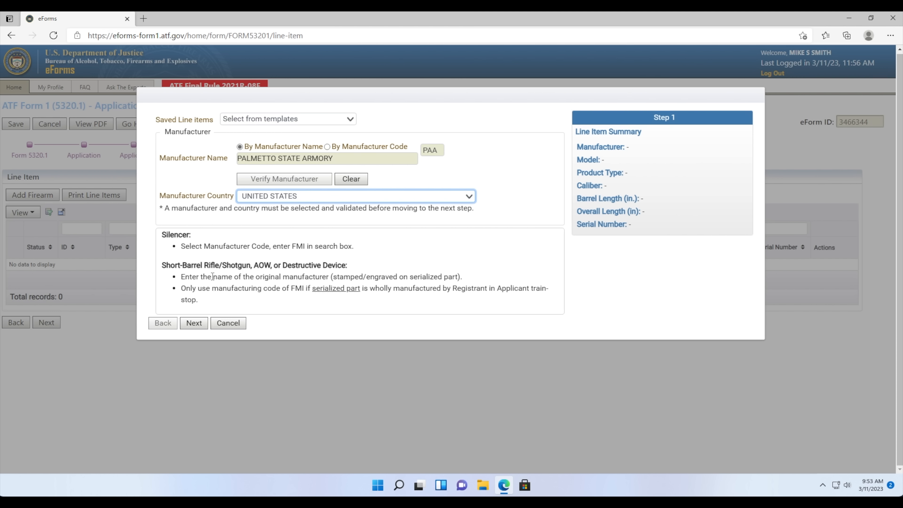
pyautogui.click(242, 250)
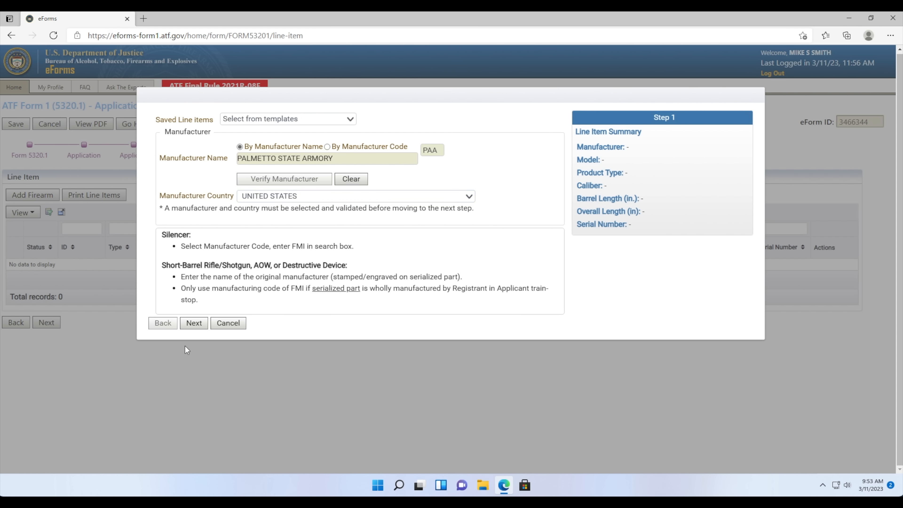
pyautogui.click(195, 324)
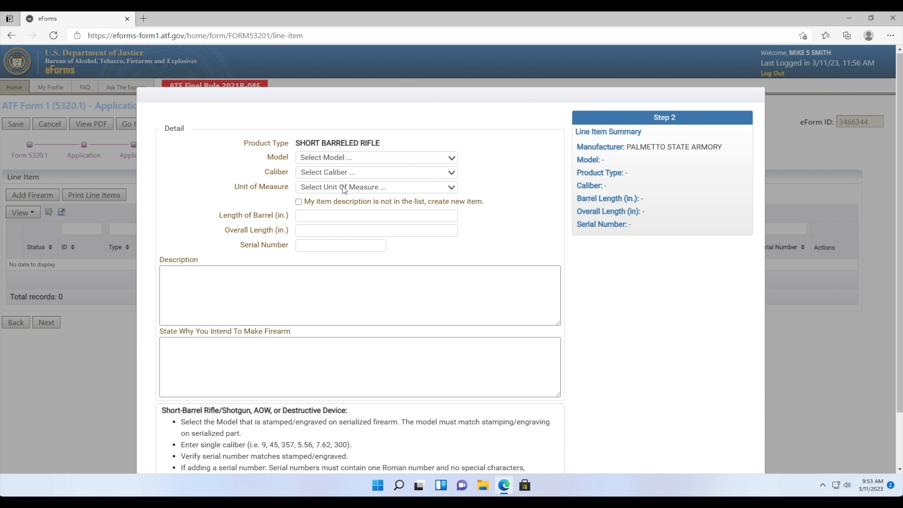
# - Pick FREEDOM-15 as the model, 5.56 as the caliber and MM units, toggling the not-in-list option
pyautogui.click(322, 159)
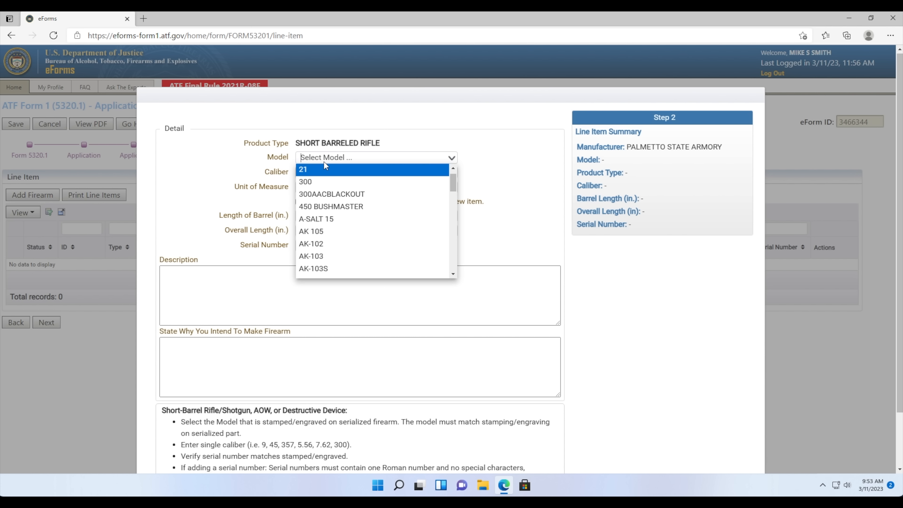
pyautogui.write('FRE')
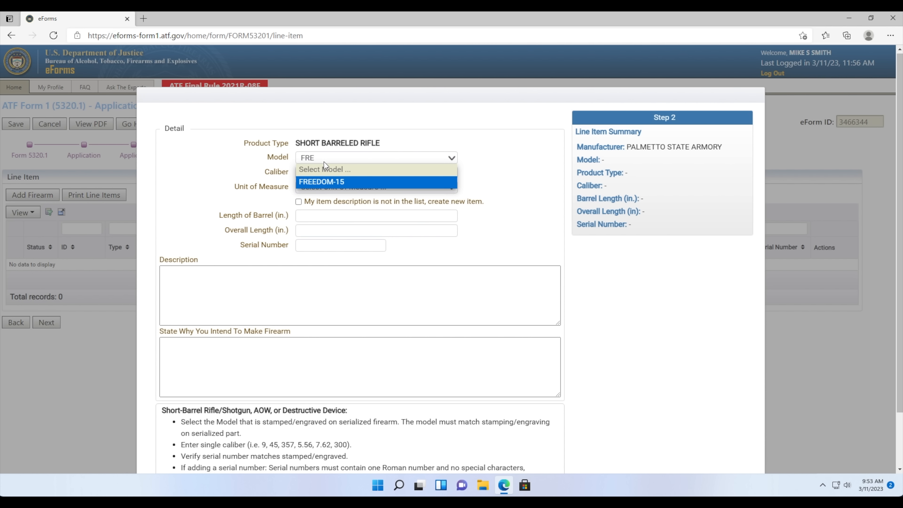
pyautogui.click(316, 182)
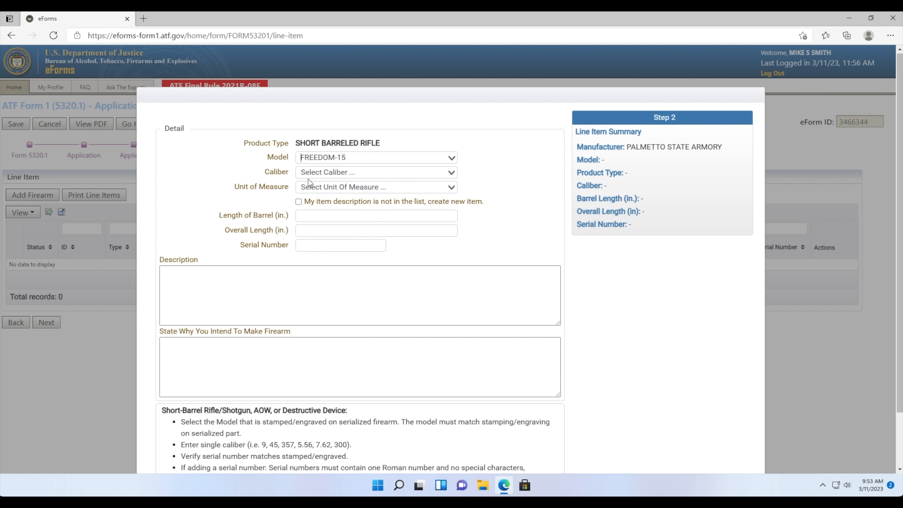
pyautogui.click(277, 174)
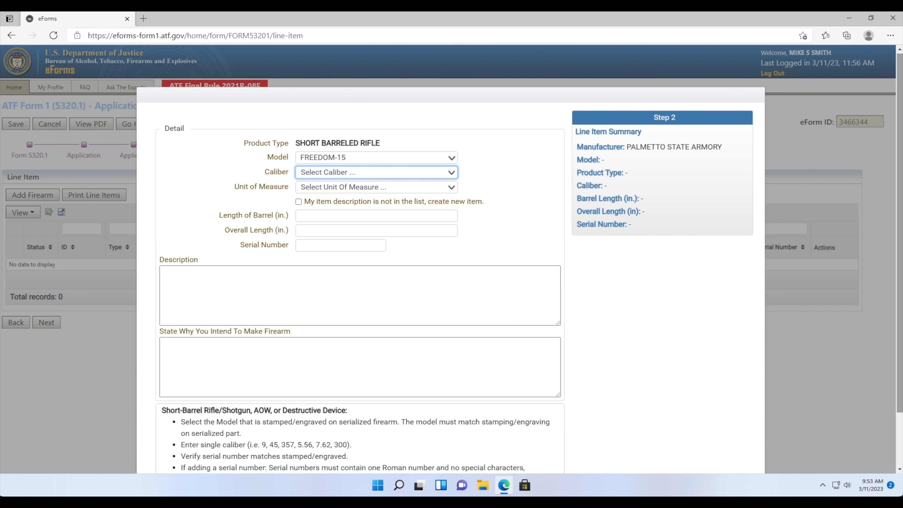
pyautogui.click(389, 172)
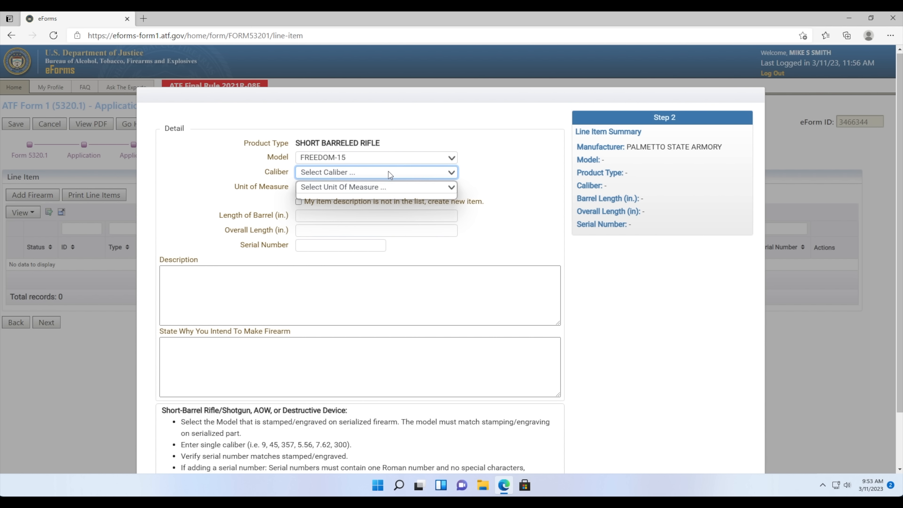
pyautogui.click(375, 194)
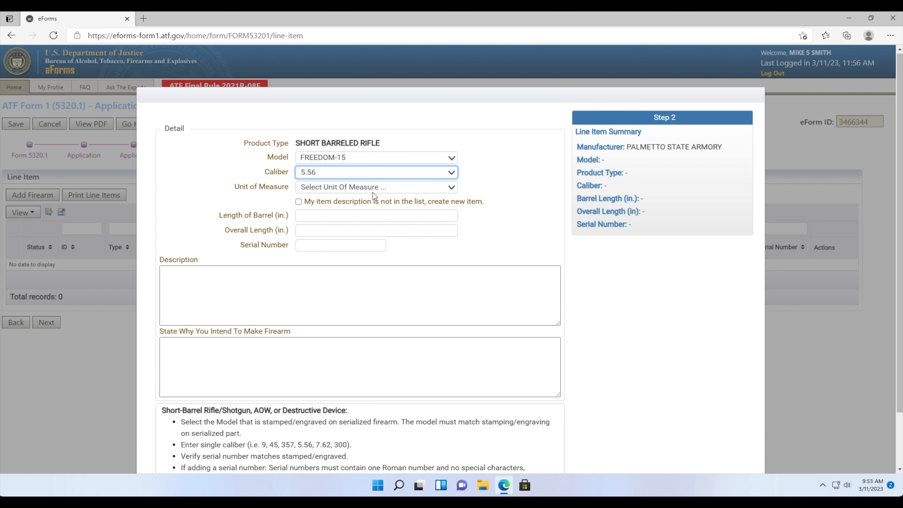
pyautogui.click(316, 186)
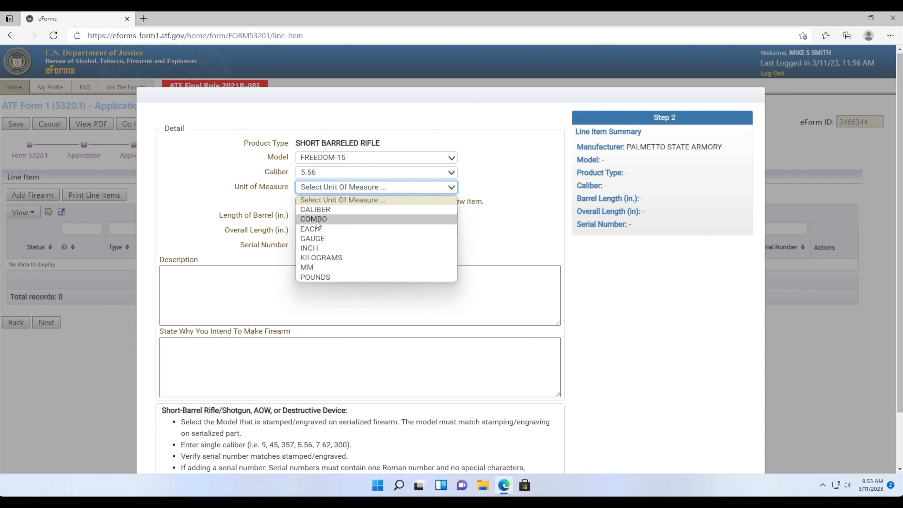
pyautogui.click(315, 267)
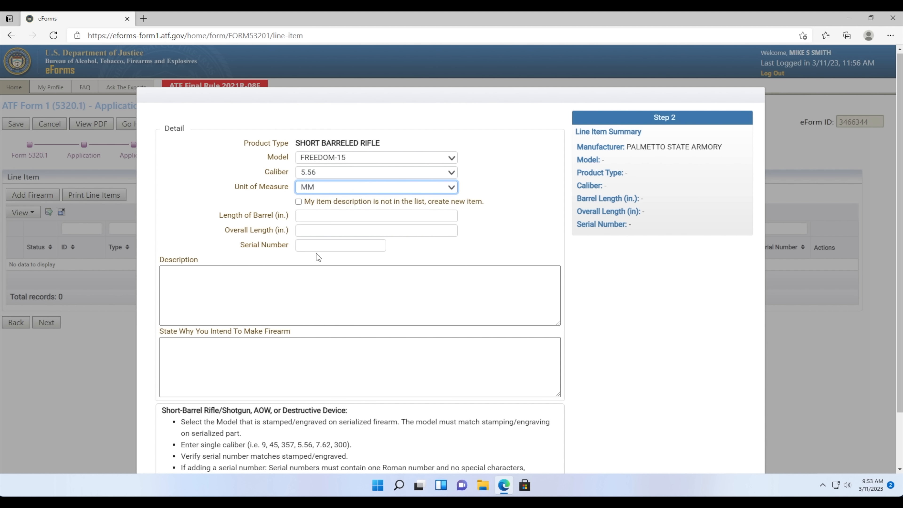
pyautogui.click(317, 217)
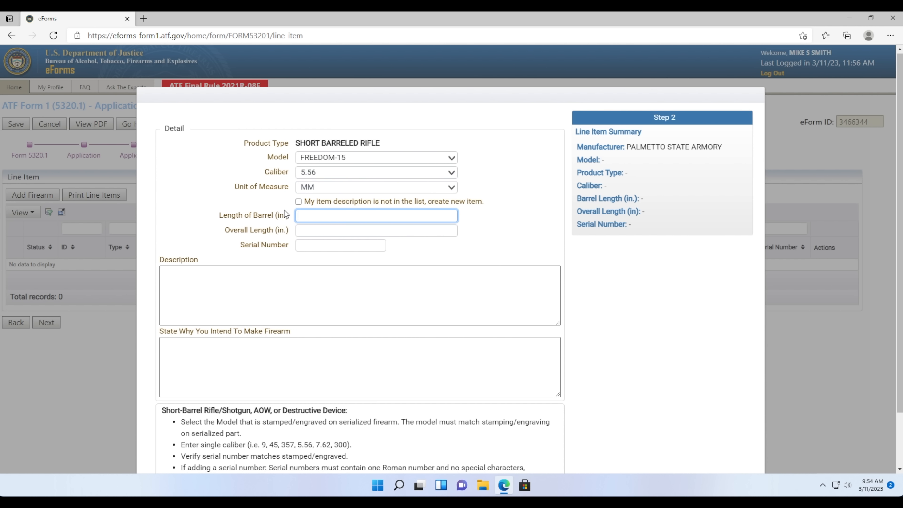
pyautogui.click(298, 202)
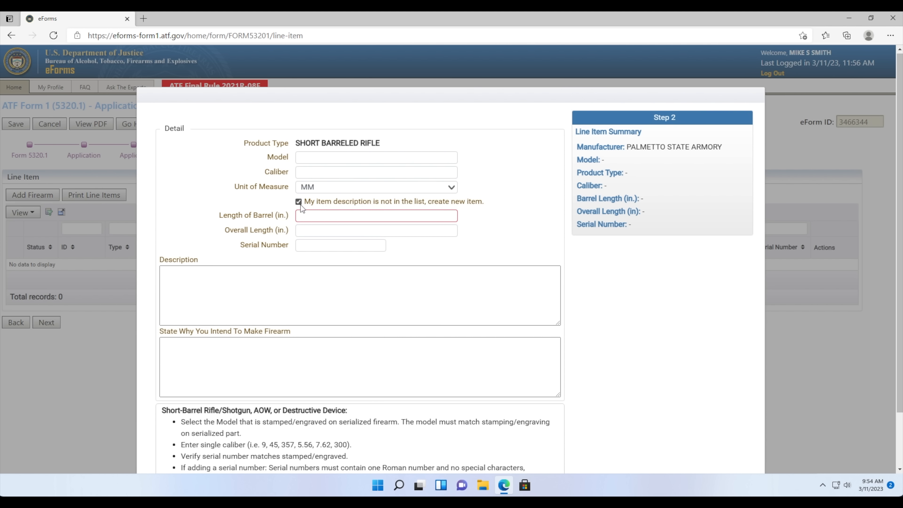
pyautogui.click(298, 201)
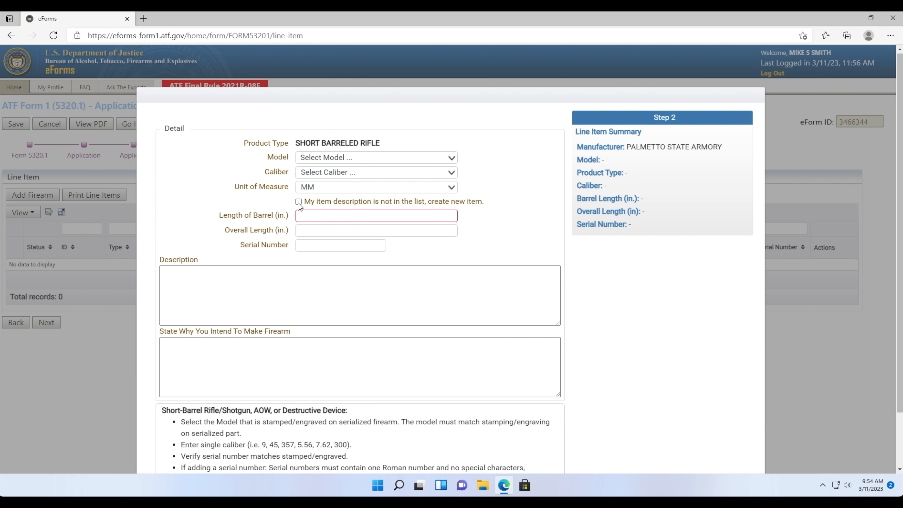
# - Reselect FREEDOM-15 as the model and 5.56 as the caliber from the lists
pyautogui.click(311, 158)
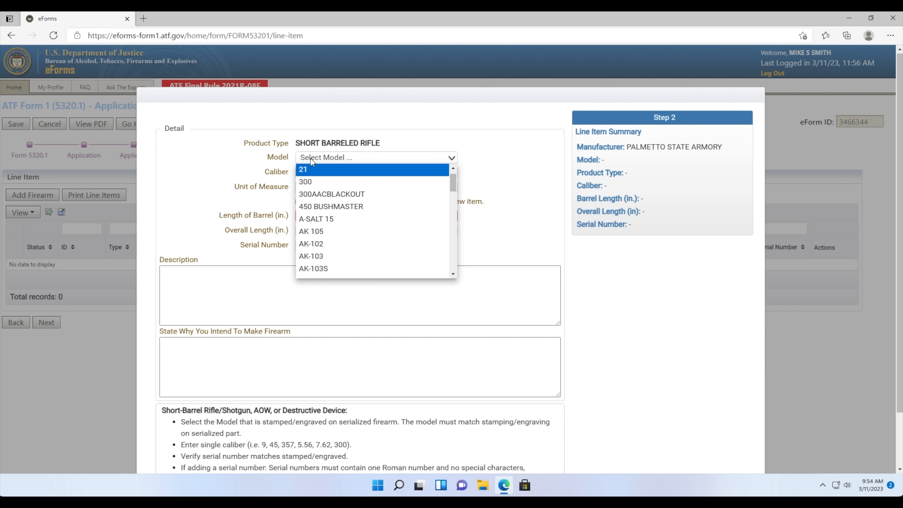
pyautogui.write('FRE')
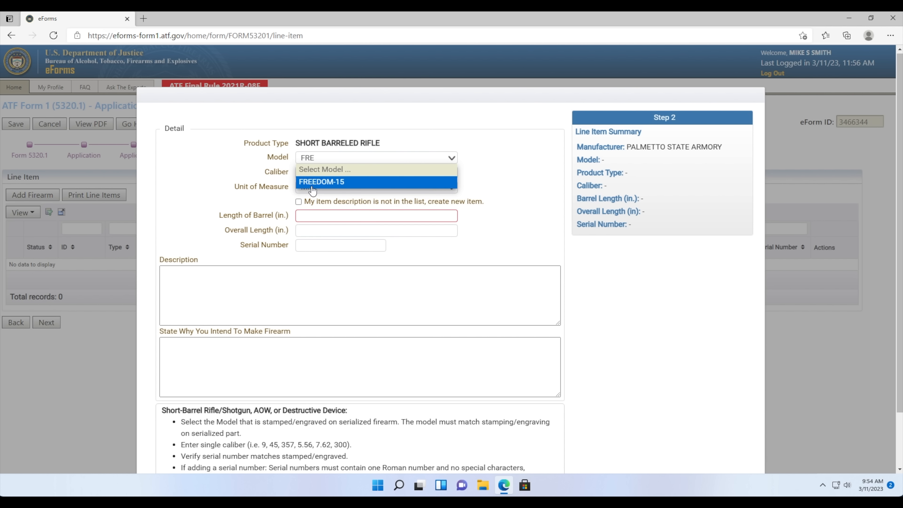
pyautogui.click(311, 182)
pyautogui.click(308, 174)
pyautogui.write('5.56')
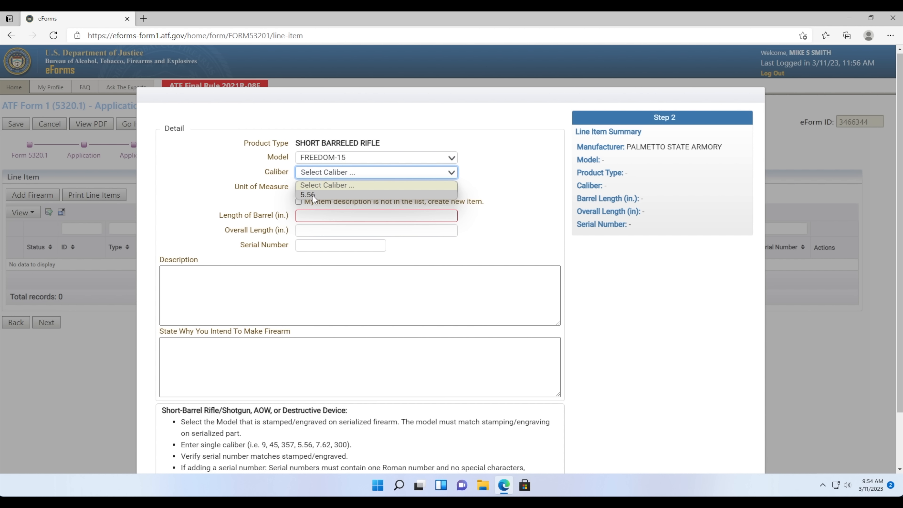
pyautogui.click(312, 194)
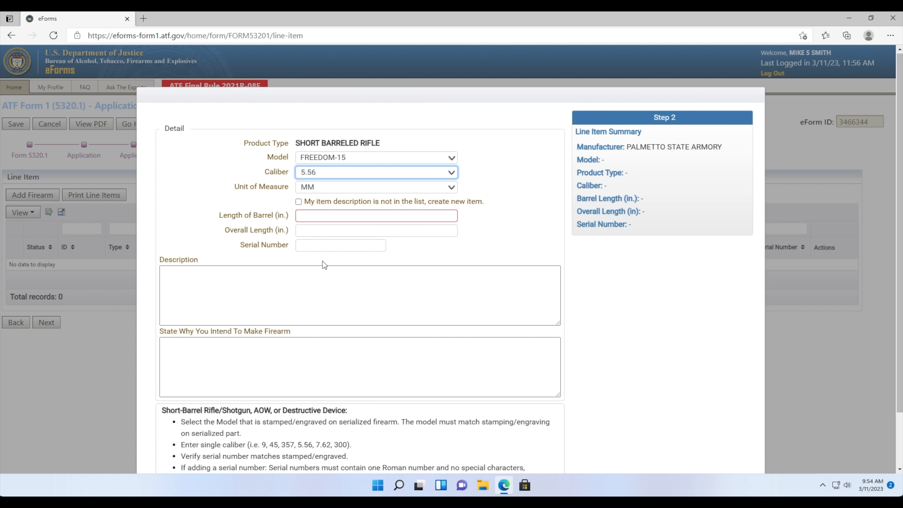
# - Enter barrel length 10.5, overall length 27 and serial number 123456
pyautogui.click(312, 221)
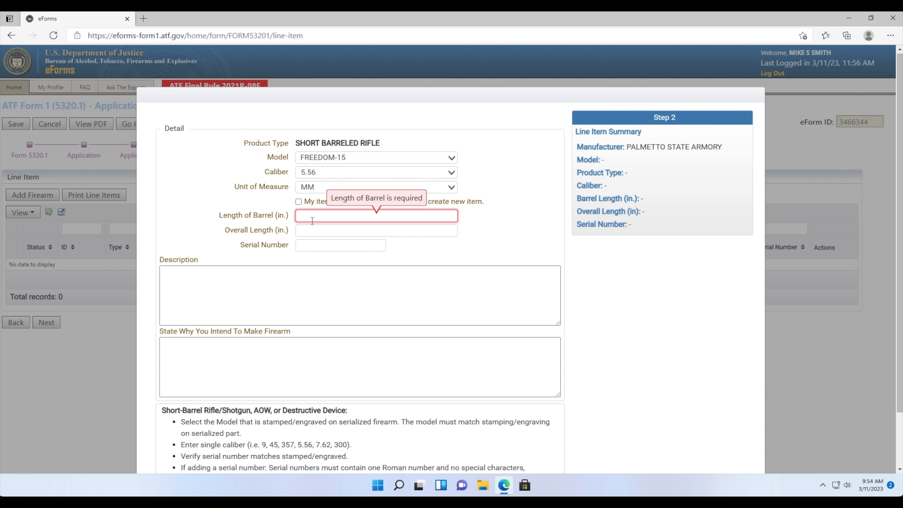
pyautogui.write('10.')
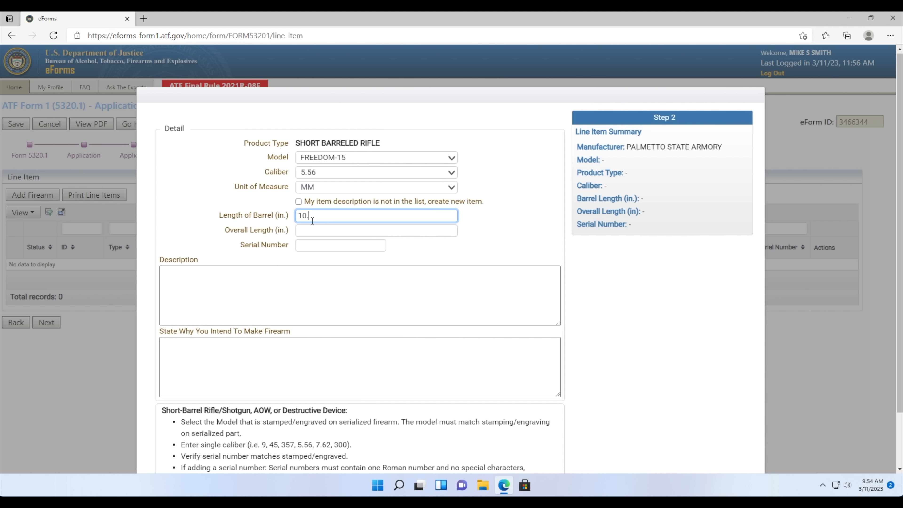
pyautogui.write('5')
pyautogui.click(317, 230)
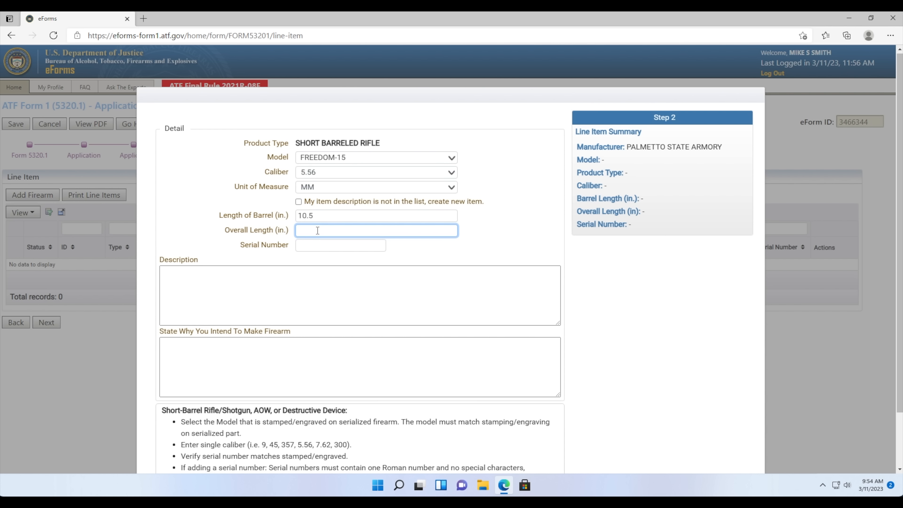
pyautogui.write('27')
pyautogui.click(312, 244)
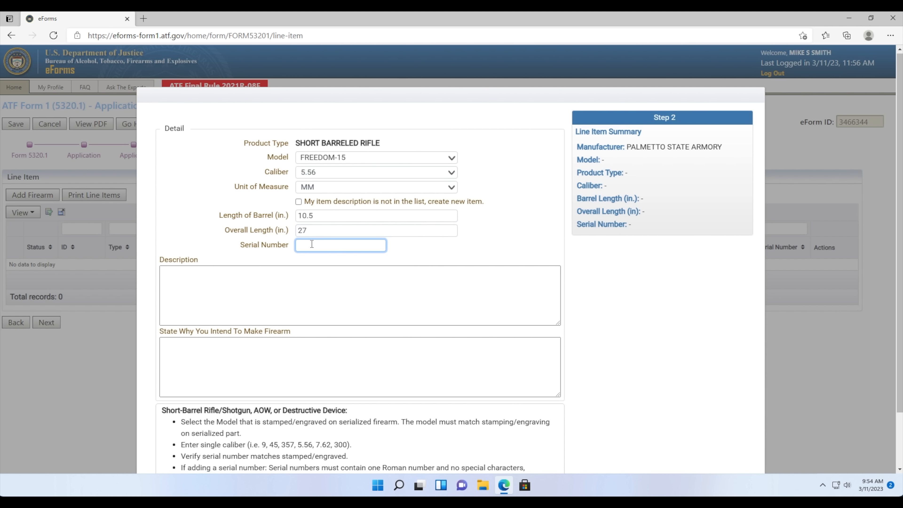
pyautogui.write('123456')
# - Give the reason for making the firearm as 'INVESTMENT AND ALL LAWFUL PURPOSES'
pyautogui.click(302, 271)
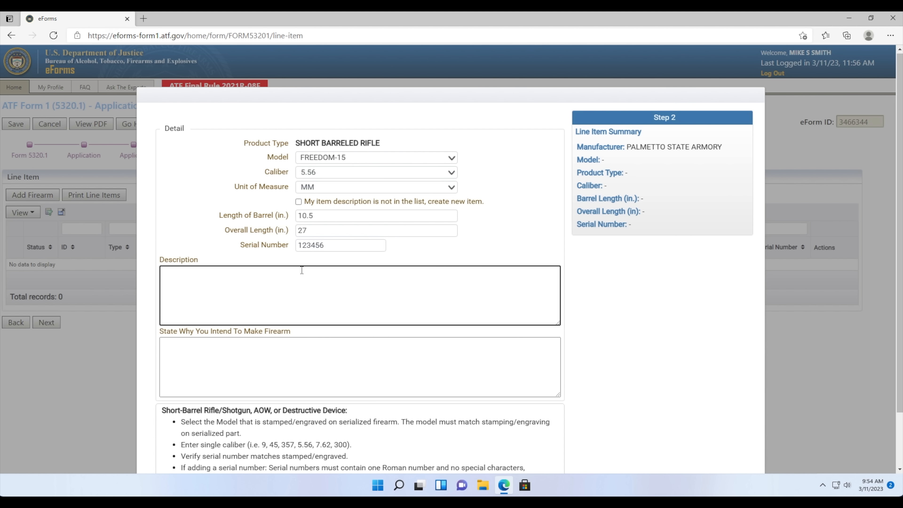
pyautogui.click(256, 362)
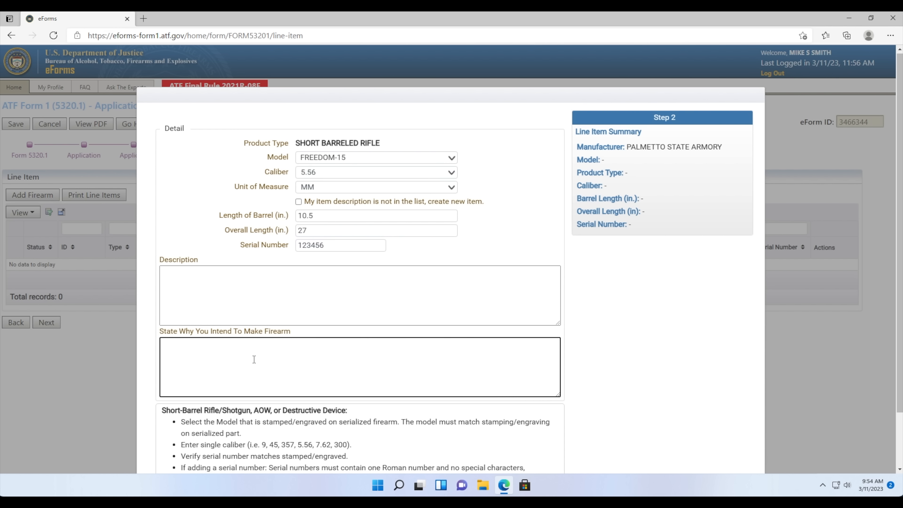
pyautogui.write('INVESTMENT AND ALL LAWFUL ')
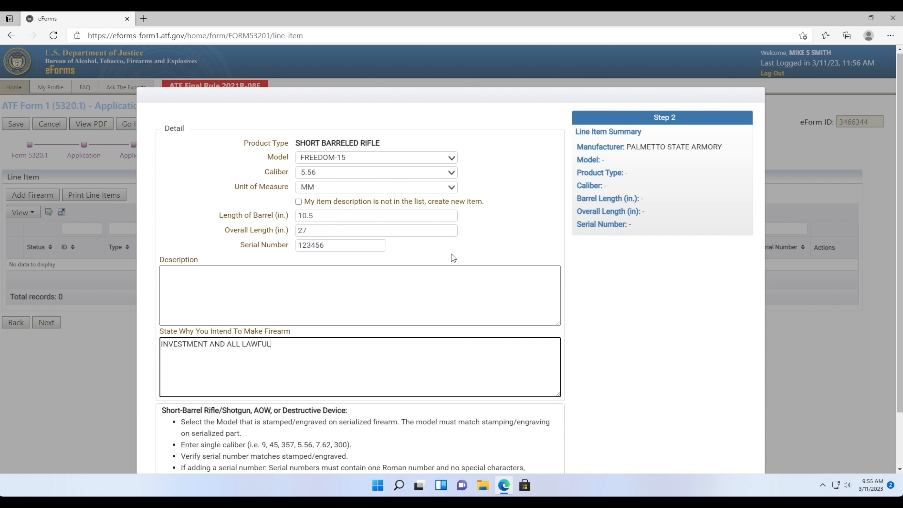
pyautogui.write('PURPOSES')
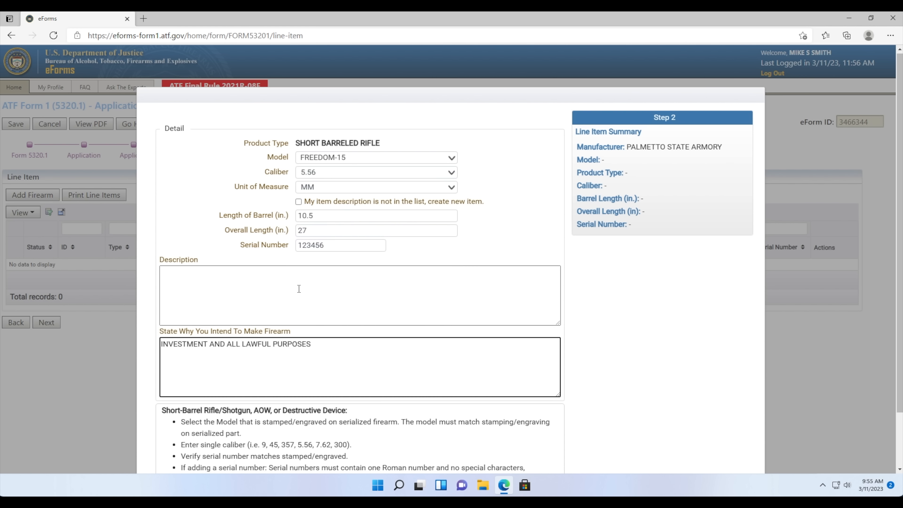
pyautogui.scroll(-2, 298, 289)
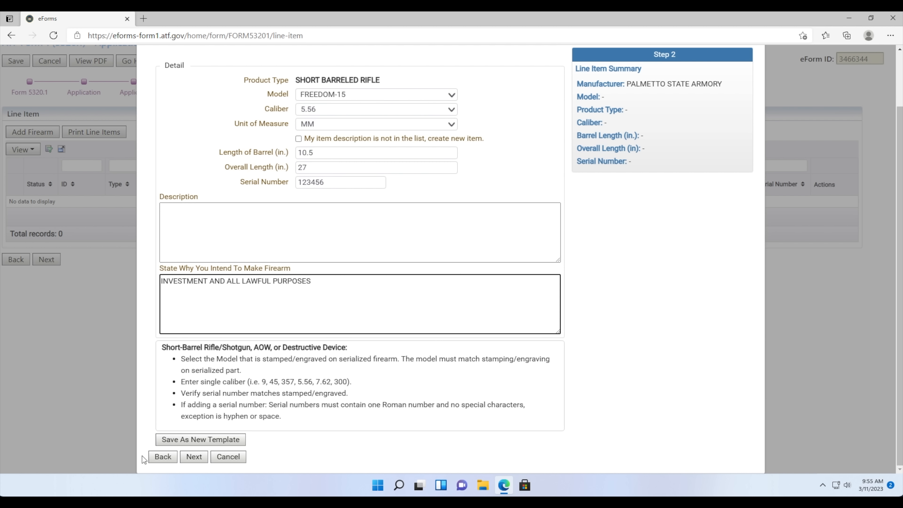
pyautogui.click(193, 456)
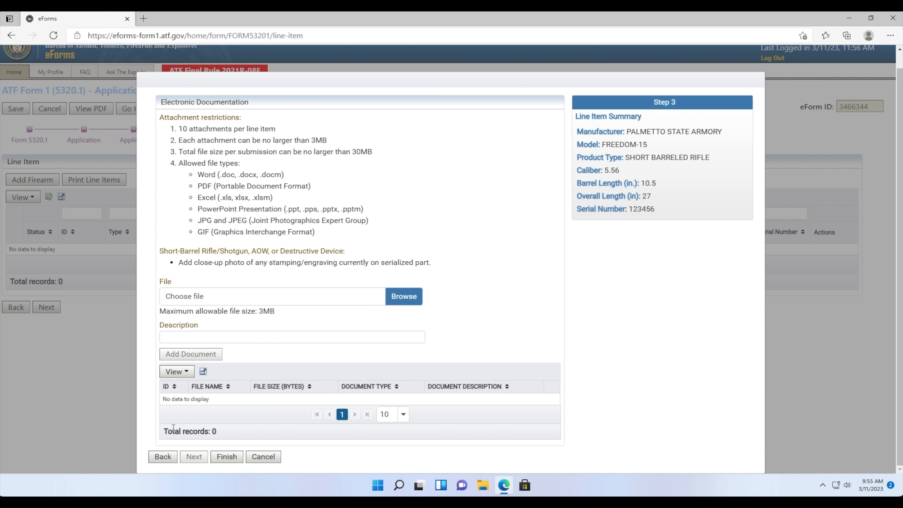
# - Attach Engraving.jpg to the line item with the description ENGRAVING and finish the entry
pyautogui.scroll(1, 379, 305)
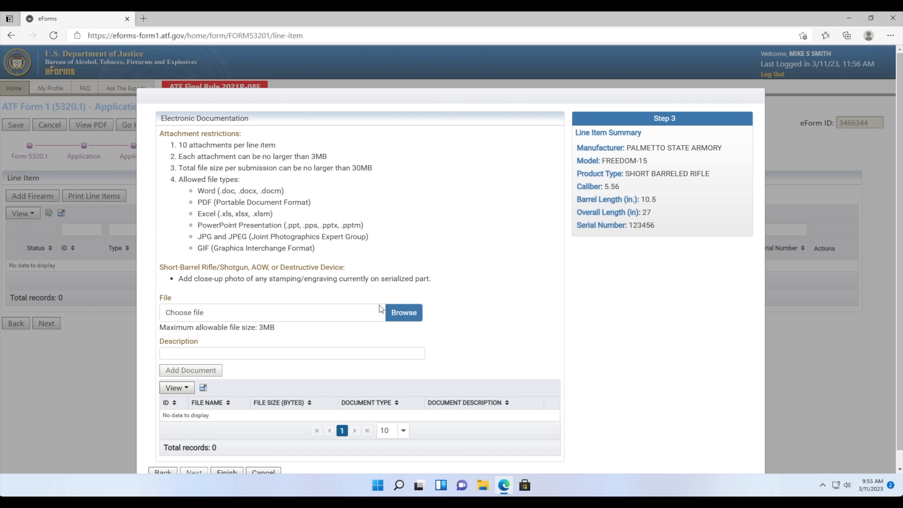
pyautogui.scroll(-1, 381, 308)
pyautogui.click(394, 301)
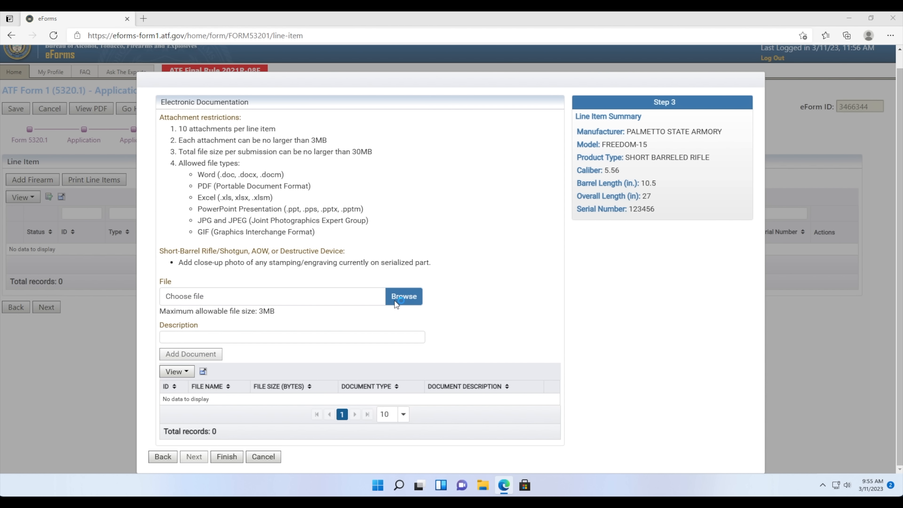
pyautogui.click(161, 113)
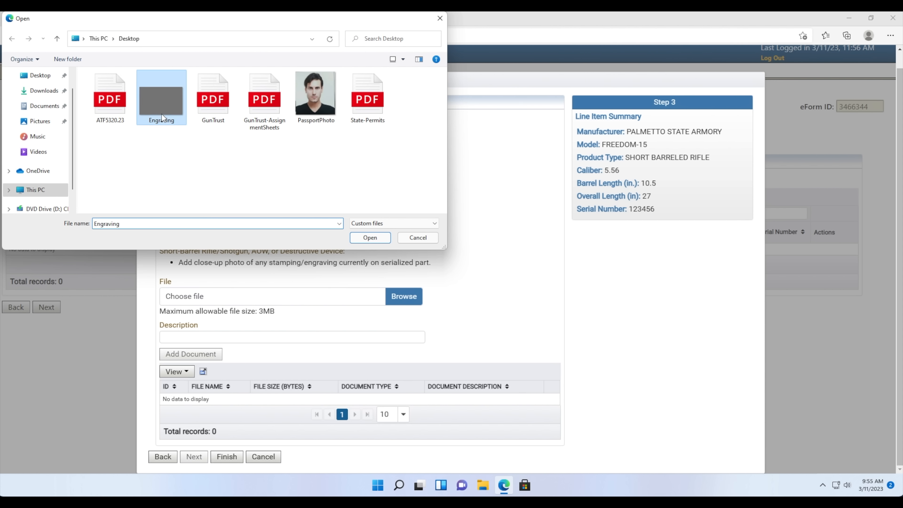
pyautogui.click(359, 237)
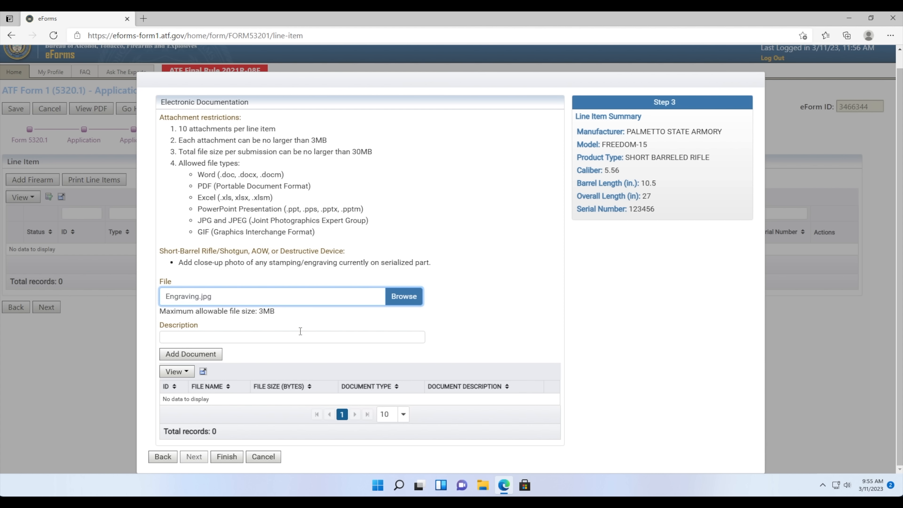
pyautogui.click(302, 336)
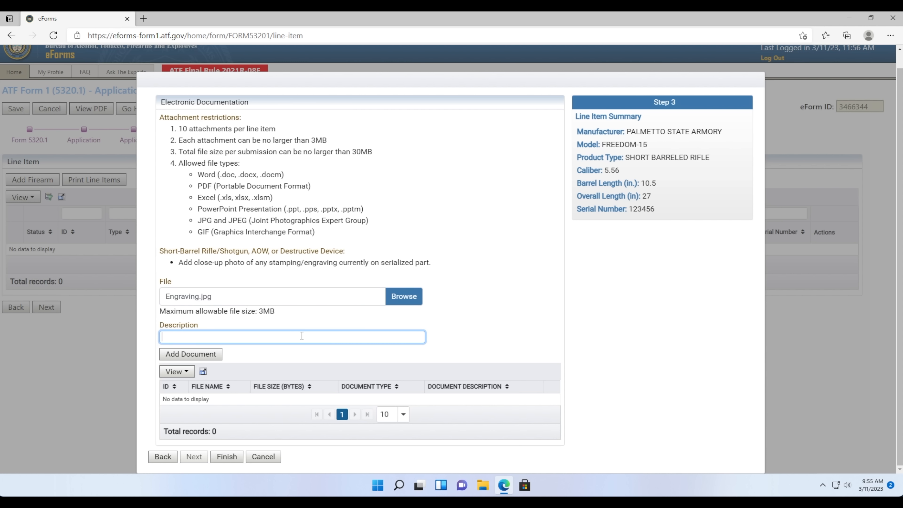
pyautogui.write('ENGRAVING')
pyautogui.click(209, 354)
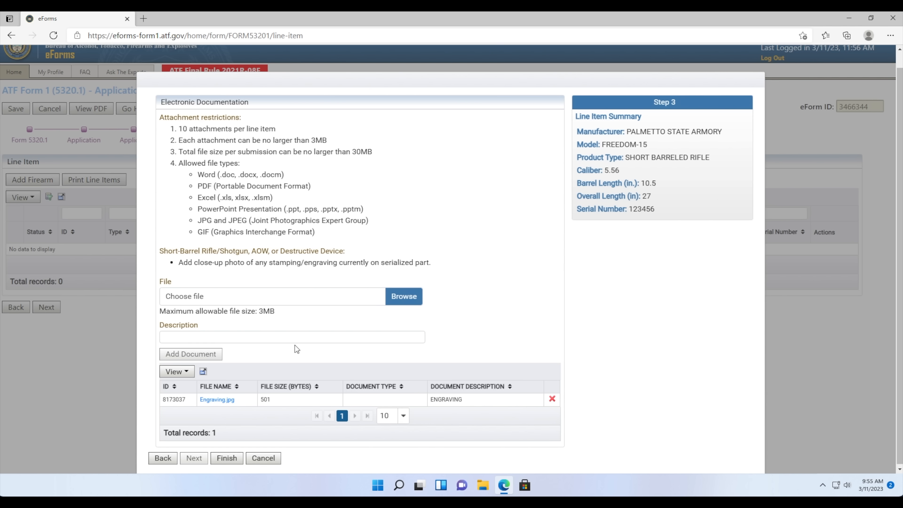
pyautogui.scroll(-1, 294, 344)
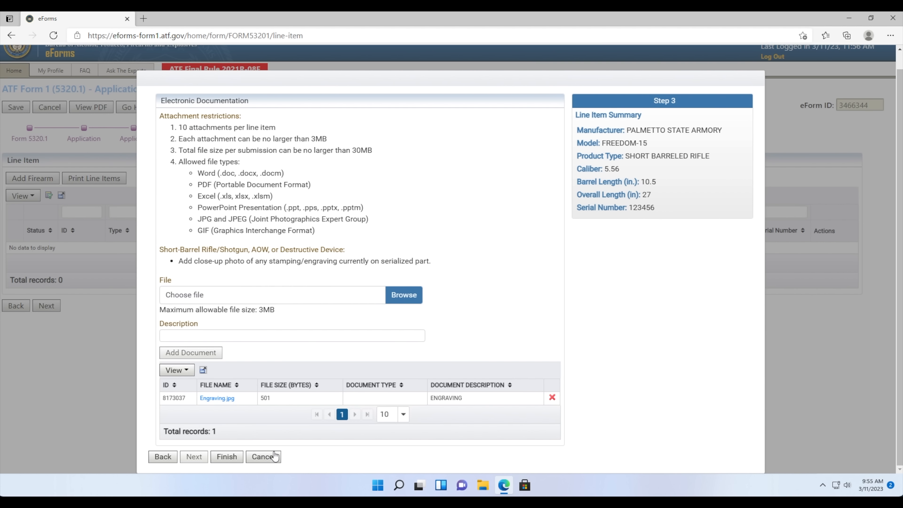
pyautogui.moveTo(647, 293); pyautogui.dragTo(652, 295)
pyautogui.click(226, 456)
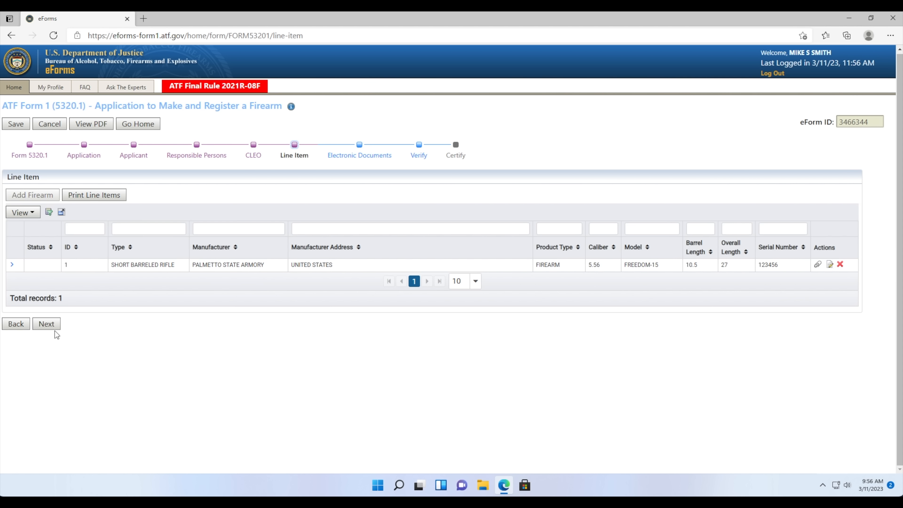
# - Attach State-Permits.pdf as a STATE OR LOCAL PERMIT with the description 'STATE PERMIT'
pyautogui.click(52, 325)
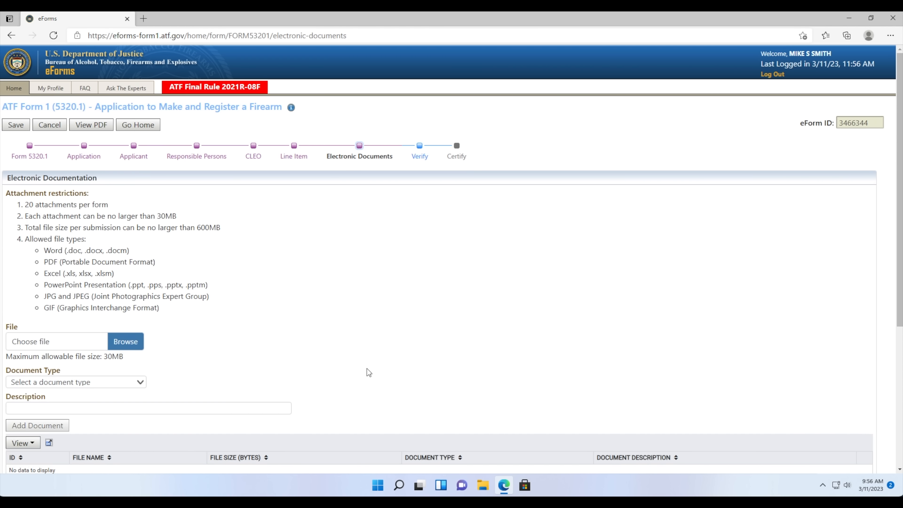
pyautogui.scroll(-6, 367, 369)
pyautogui.click(125, 128)
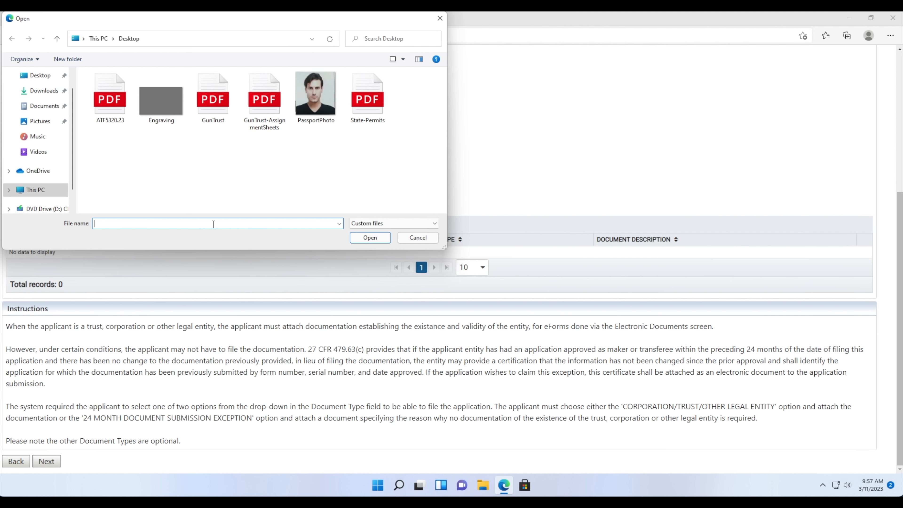
pyautogui.click(368, 110)
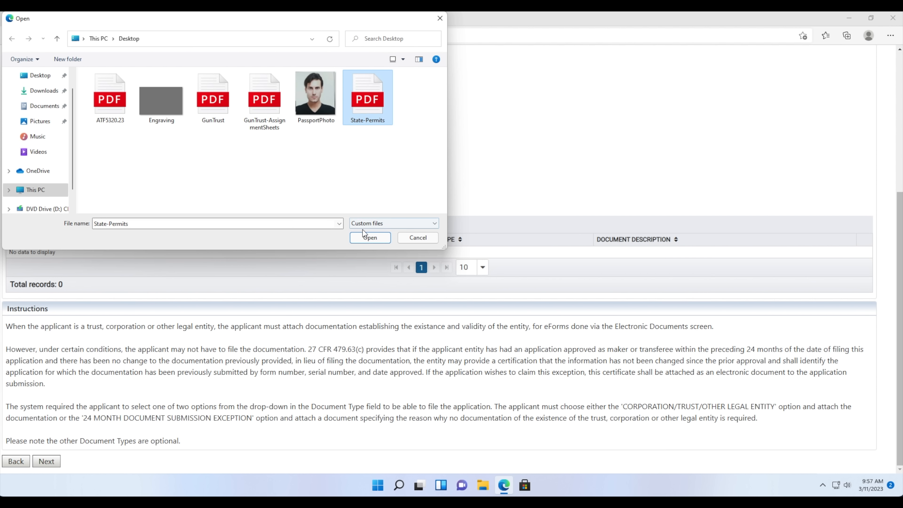
pyautogui.click(361, 237)
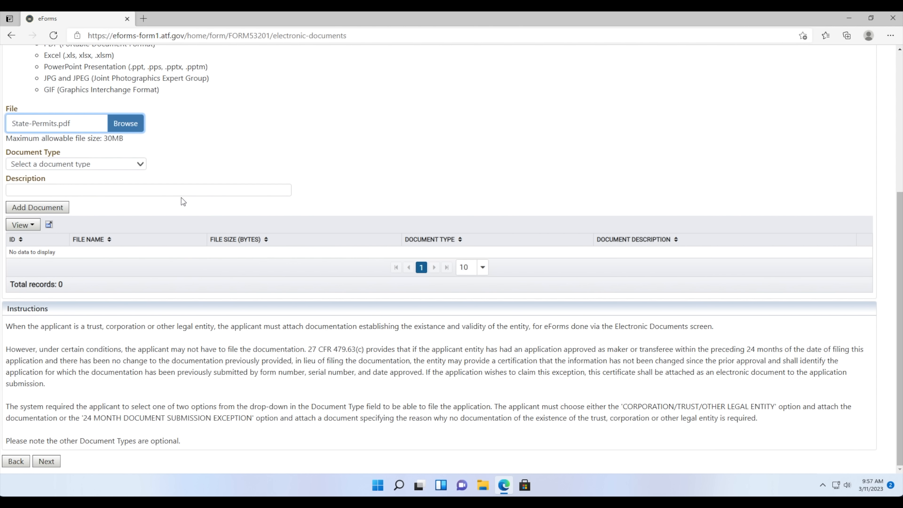
pyautogui.click(111, 162)
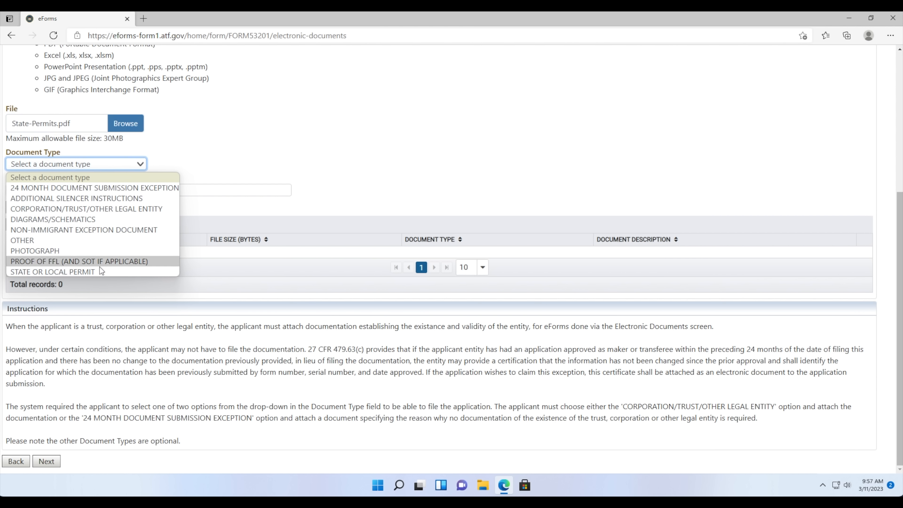
pyautogui.click(107, 271)
pyautogui.click(102, 192)
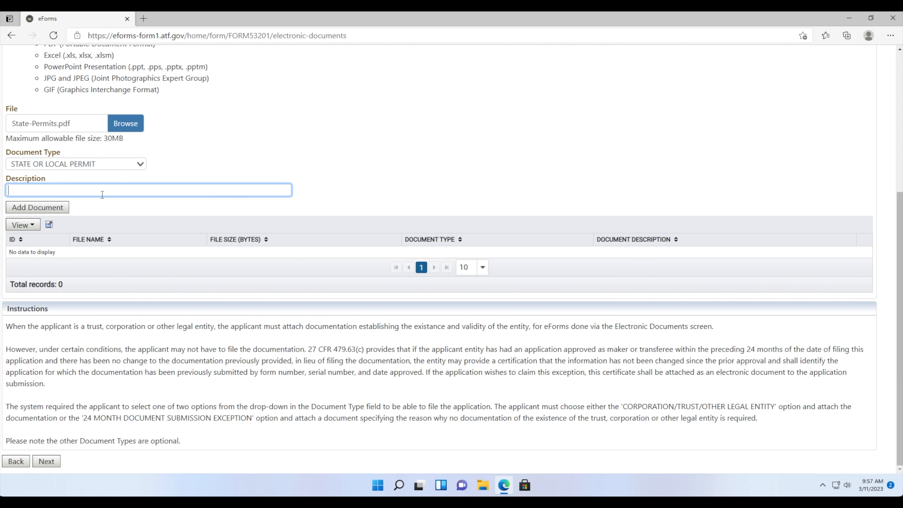
pyautogui.write('STATE PERMIT')
pyautogui.click(58, 207)
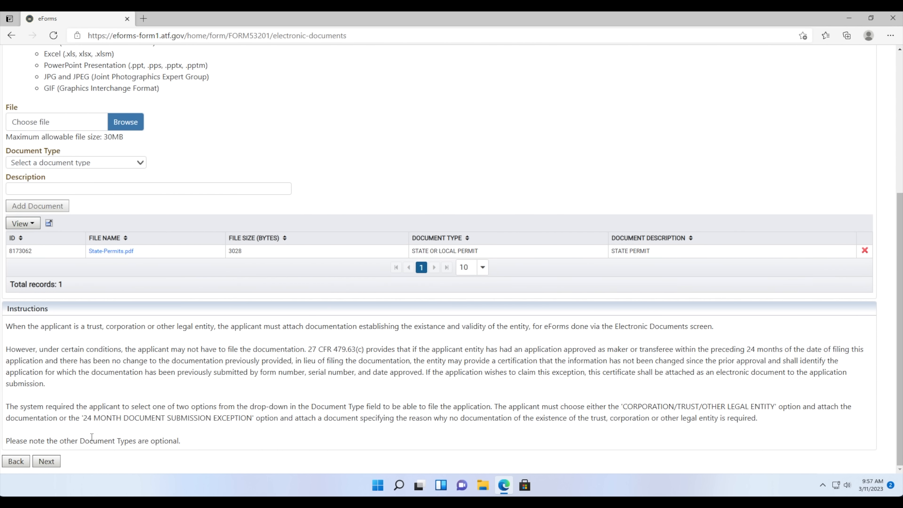
pyautogui.click(46, 461)
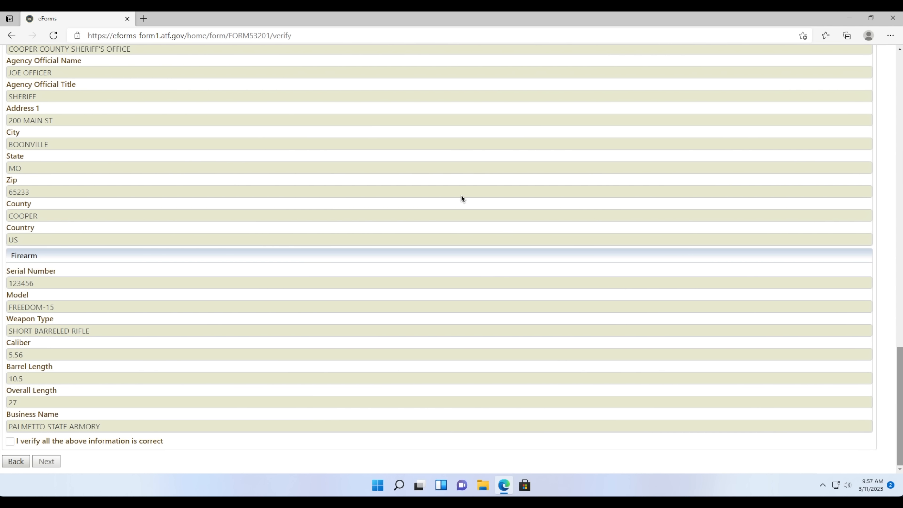
# - Tick 'I verify all the above information is correct' on the Verify page and continue
pyautogui.scroll(15, 459, 196)
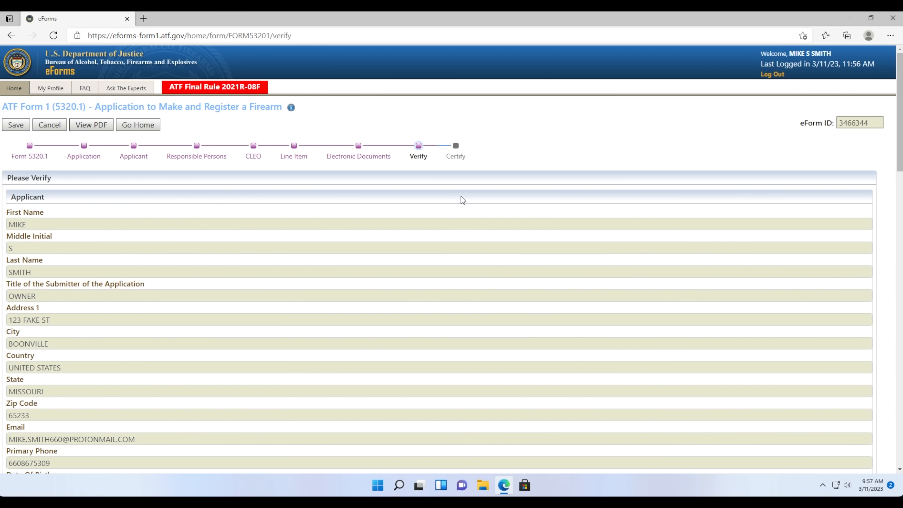
pyautogui.scroll(-15, 461, 196)
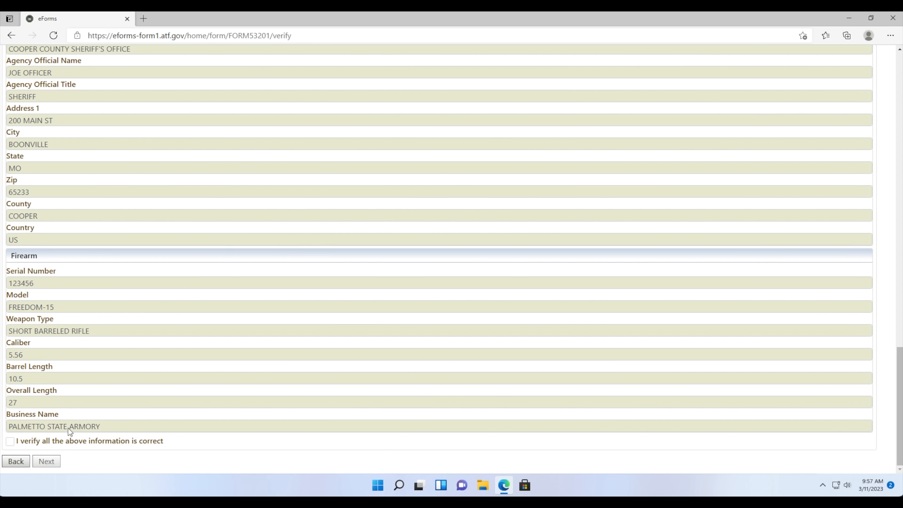
pyautogui.click(10, 442)
pyautogui.click(42, 460)
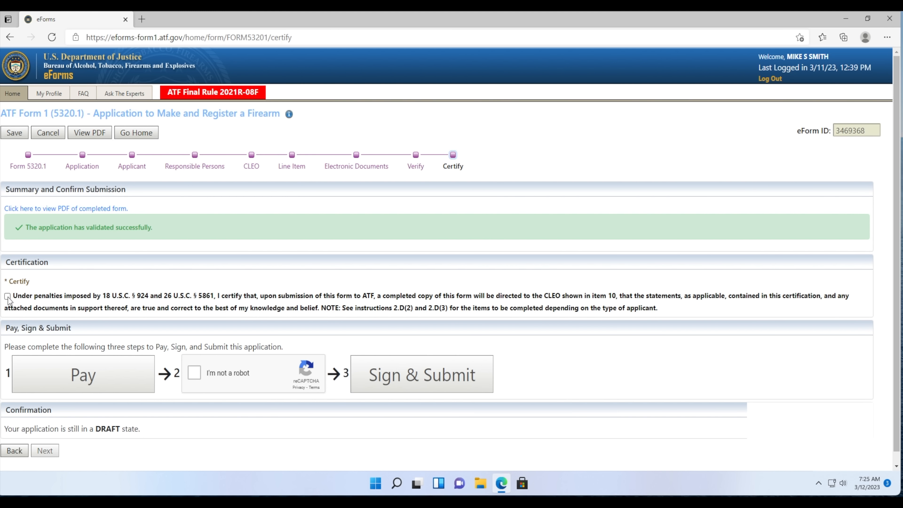
# - Accept the certification statement and pass the bridge-picture reCAPTCHA
pyautogui.click(7, 296)
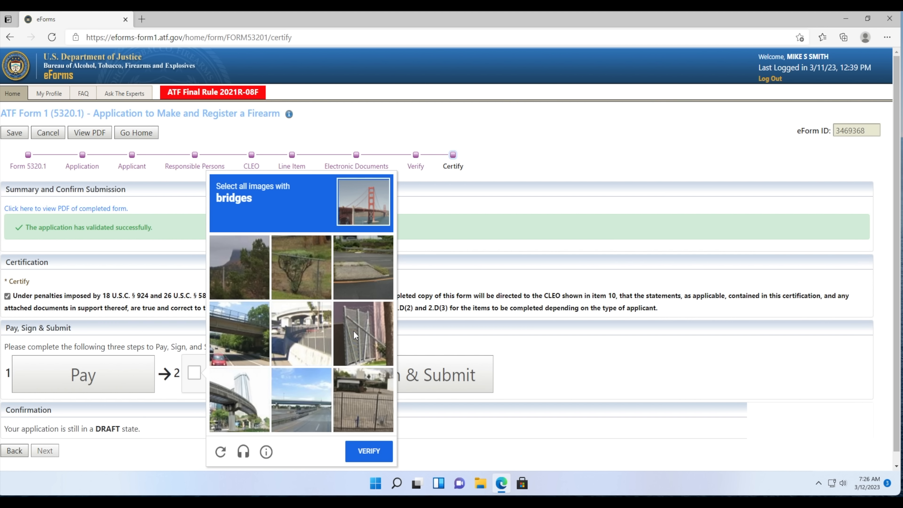
pyautogui.click(257, 401)
pyautogui.click(305, 405)
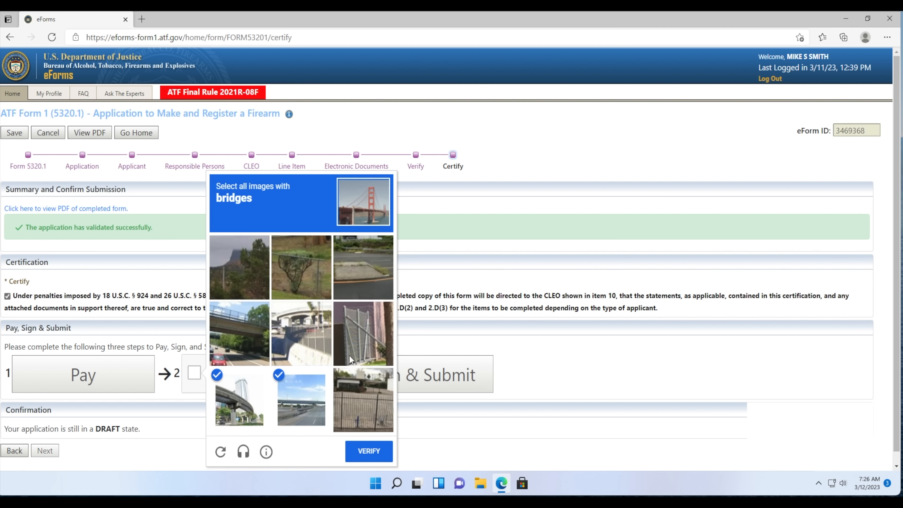
pyautogui.click(293, 344)
pyautogui.click(235, 336)
pyautogui.click(365, 449)
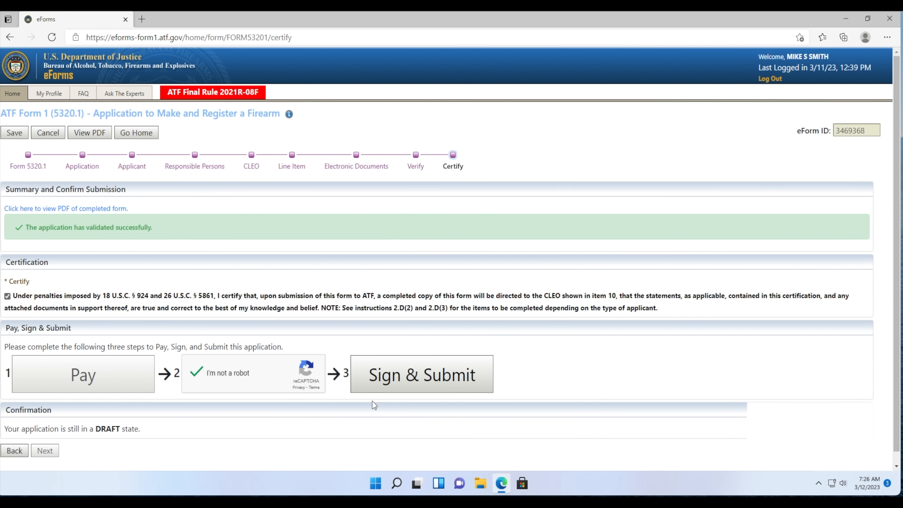
# - Sign and submit the application using the signing PIN
pyautogui.click(373, 382)
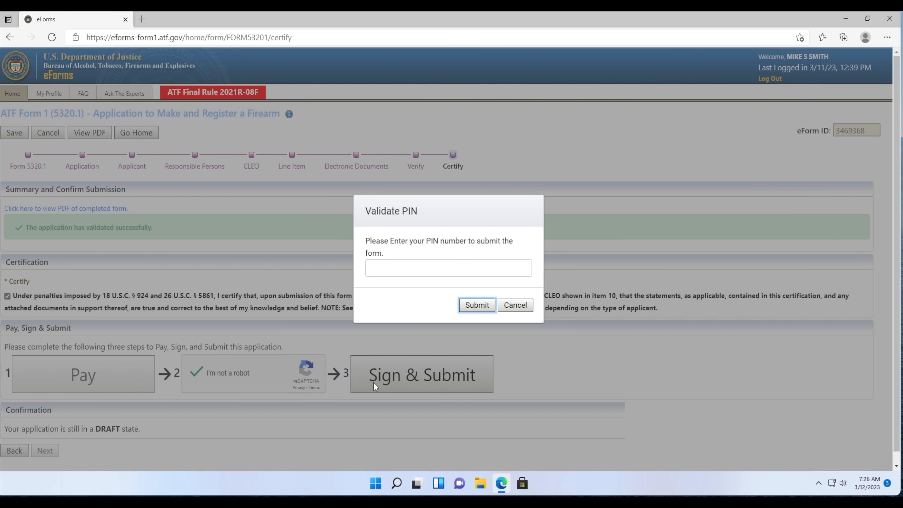
pyautogui.click(370, 271)
pyautogui.write('123456')
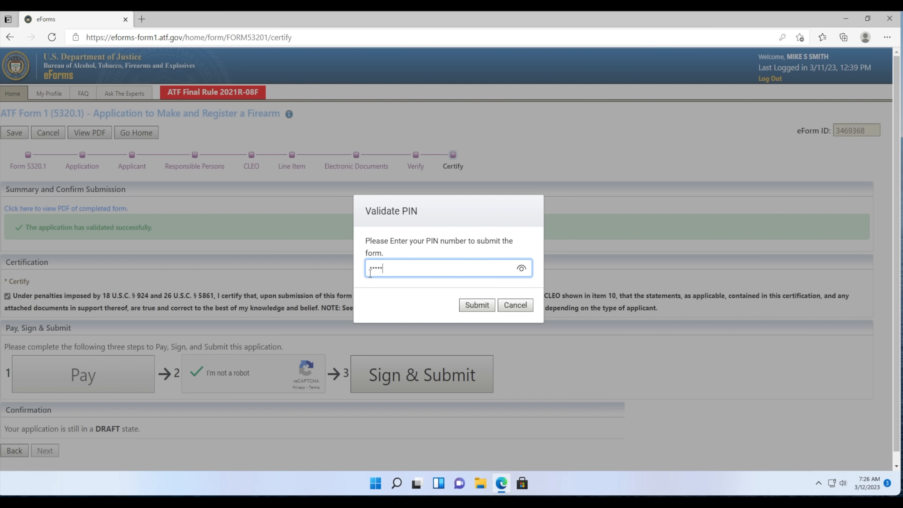
pyautogui.click(475, 305)
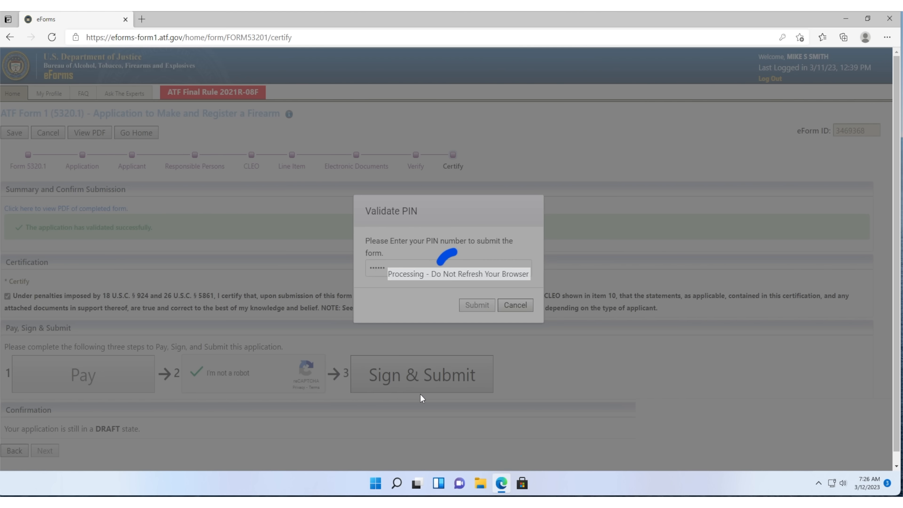